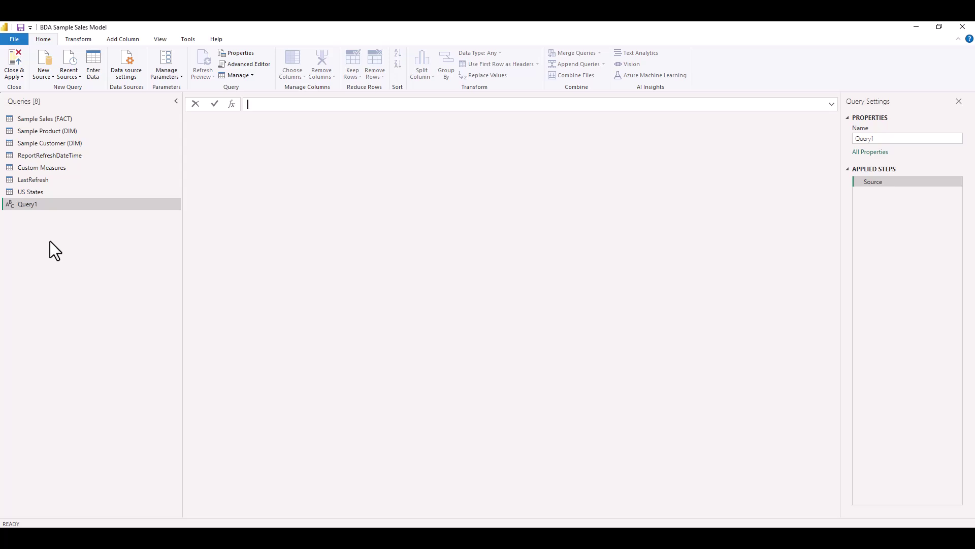
Step: Enter 1/1/2021 as the value of Query1 and convert the result to a table
type("/1/2021")
key("Return")
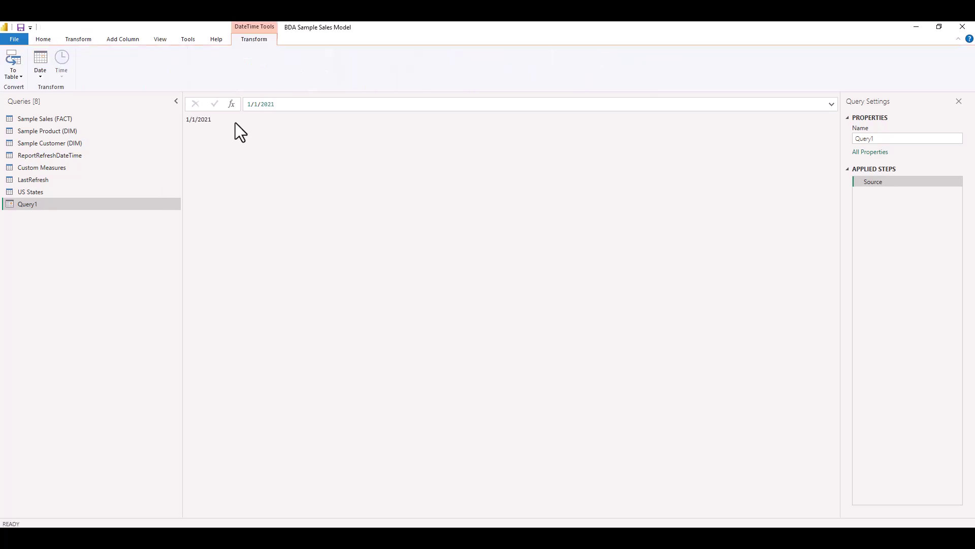
left_click(15, 74)
left_click(23, 87)
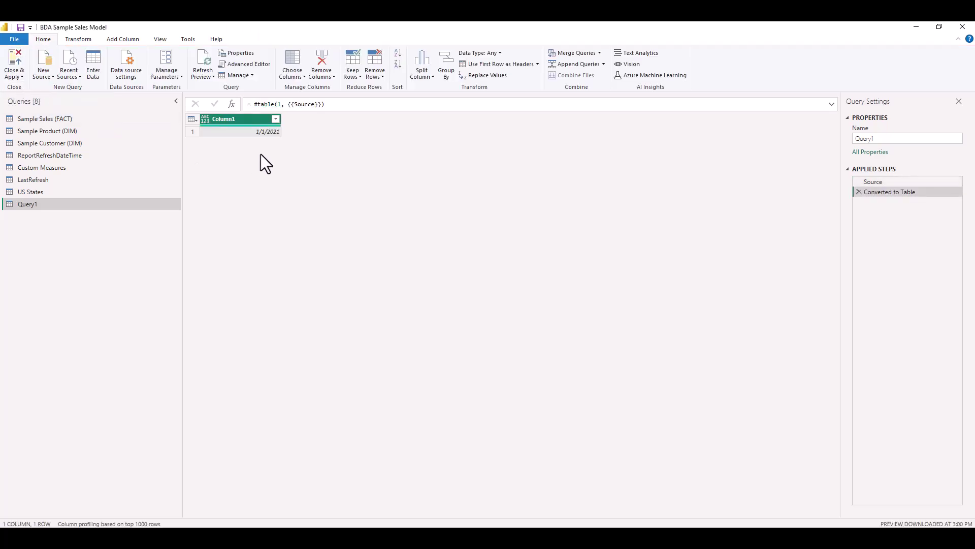
Step: Set the data type of Column1 to Date and rename the column StartDate
left_click(205, 119)
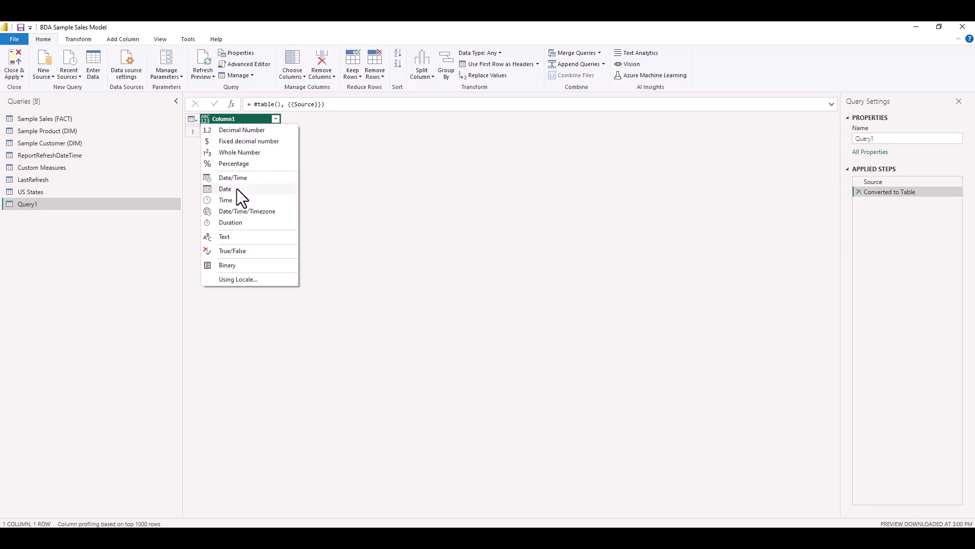
left_click(235, 188)
double_click(230, 118)
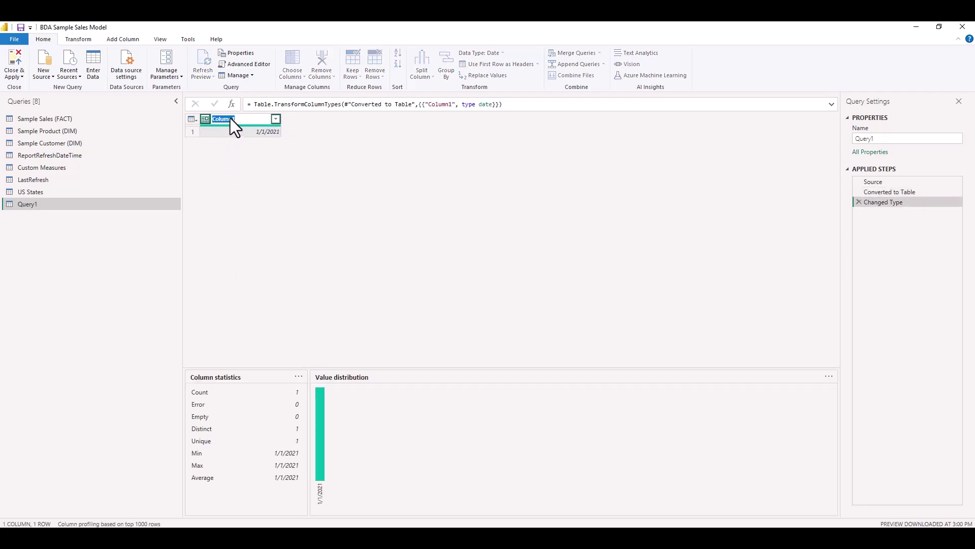
type("StartDate")
key("Return")
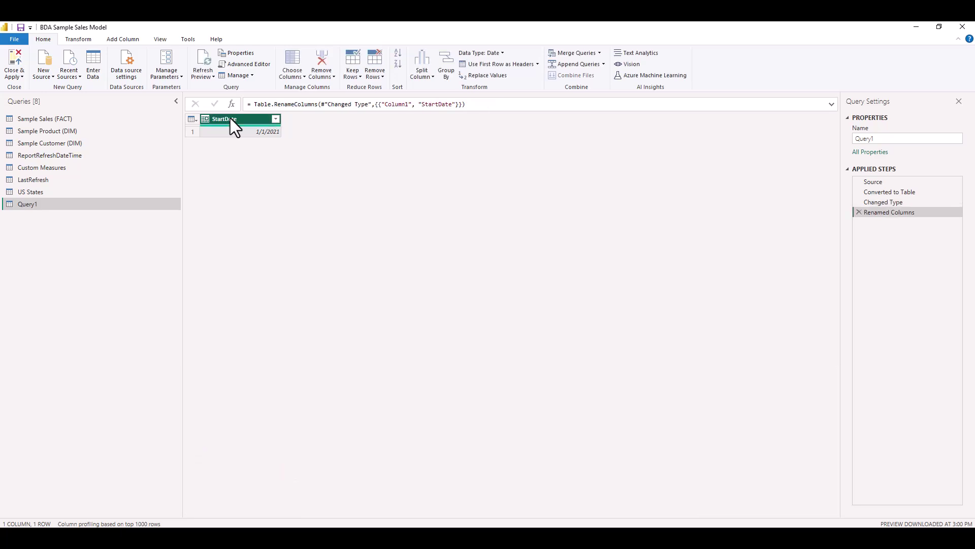
Step: Begin a new custom column in Query1 and name it EndDate
left_click(123, 41)
left_click(50, 72)
double_click(361, 228)
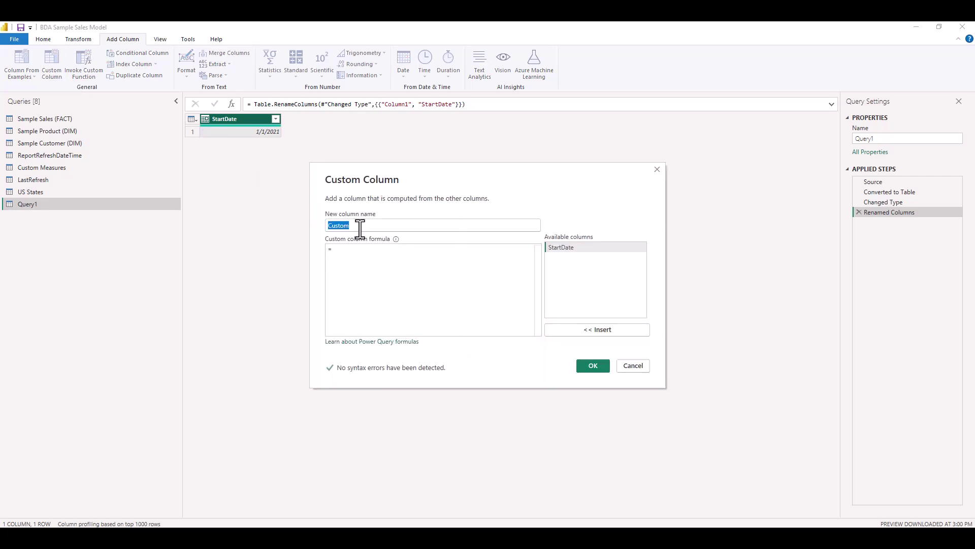
type("EndaDa")
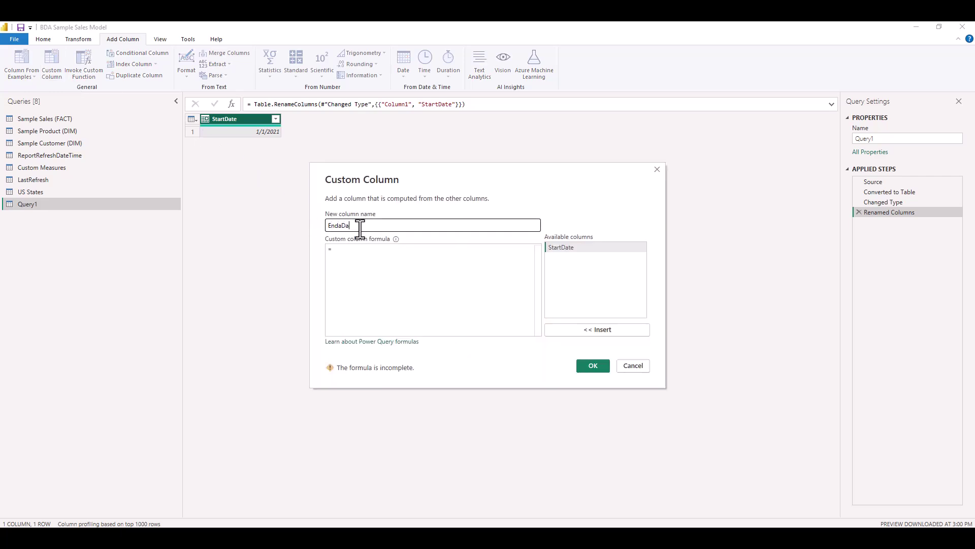
key("BackSpace")
key("BackSpace")
key("BackSpace")
type("Date")
key("Tab")
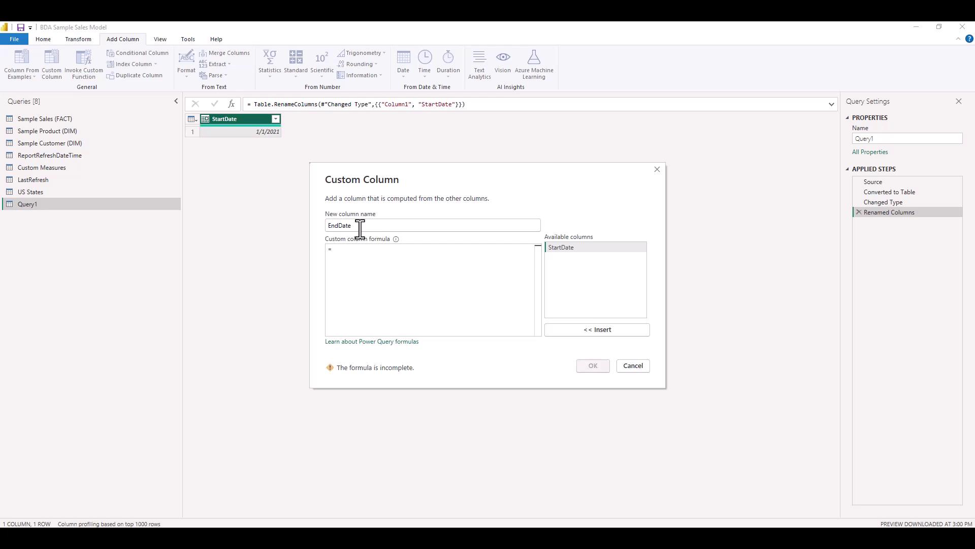
Step: Give the EndDate column the formula Date.EndOfYear(DateTime.LocalNow) and create the column
type("End")
key("Down")
key("Down")
key("Down")
key("Down")
key("Down")
key("Down")
key("Up")
key("Return")
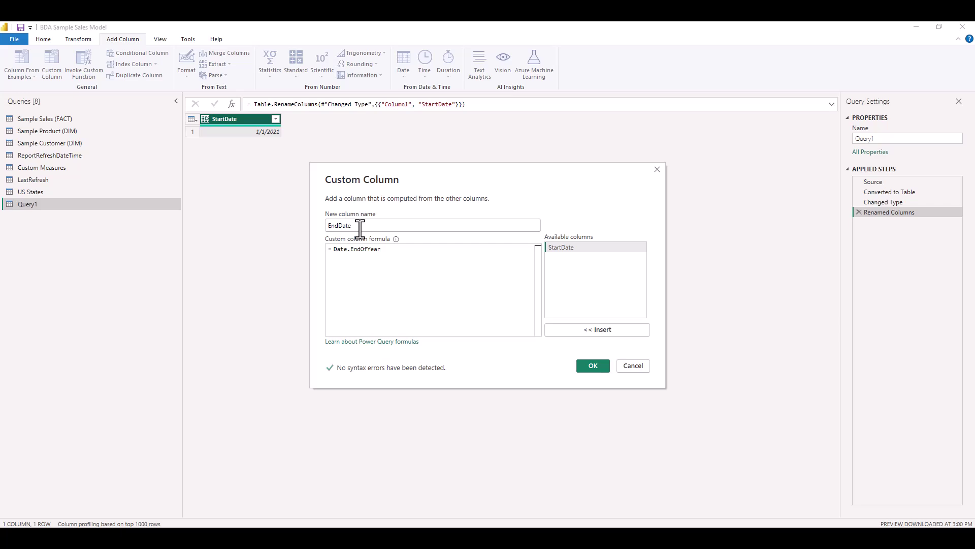
type("(")
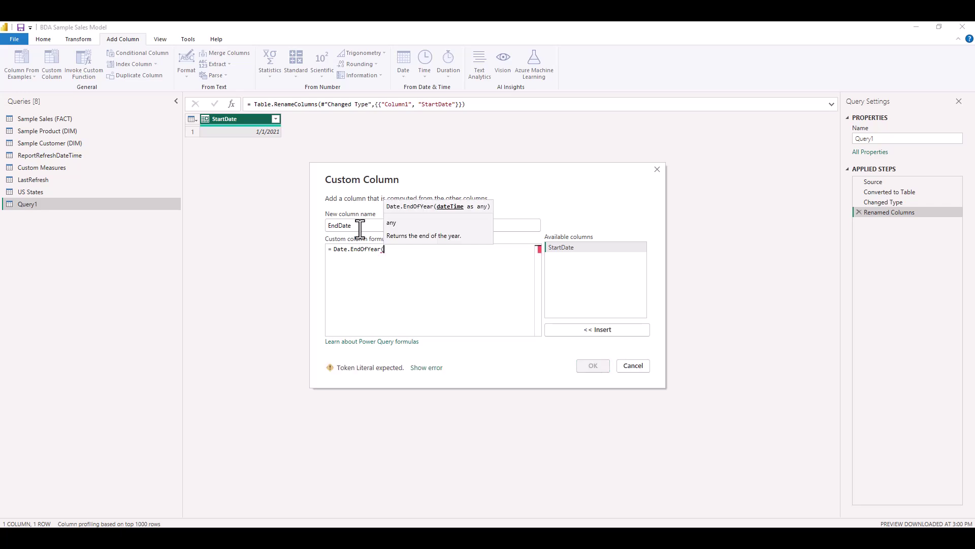
type("Local")
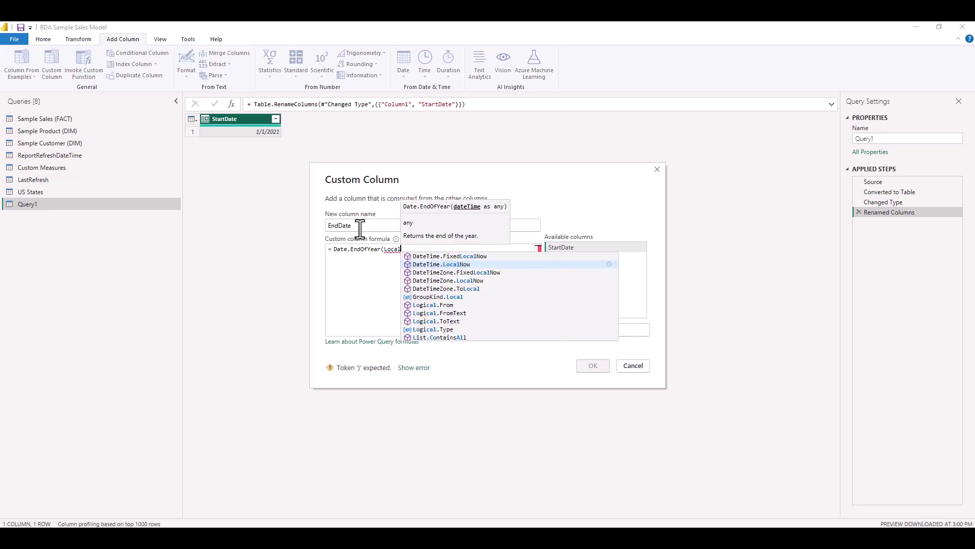
key("Return")
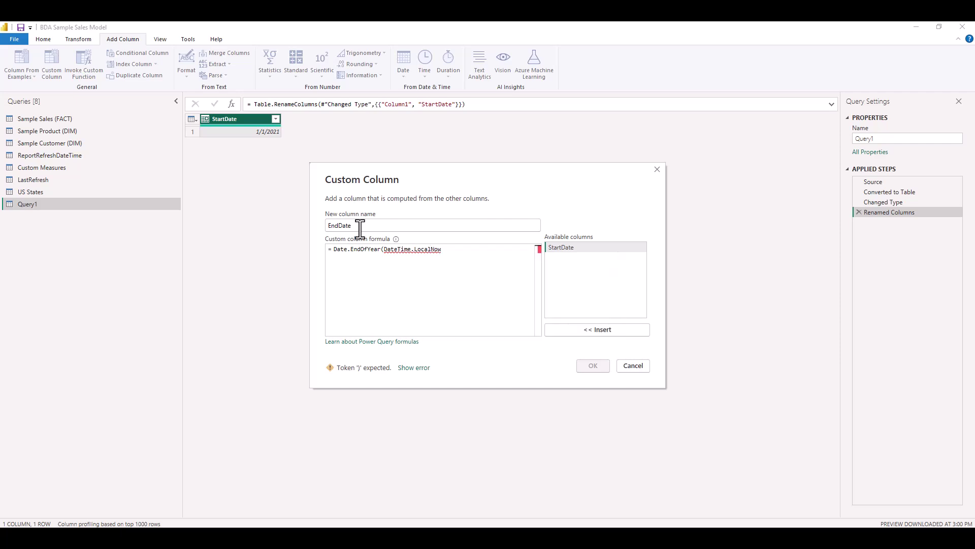
type("))")
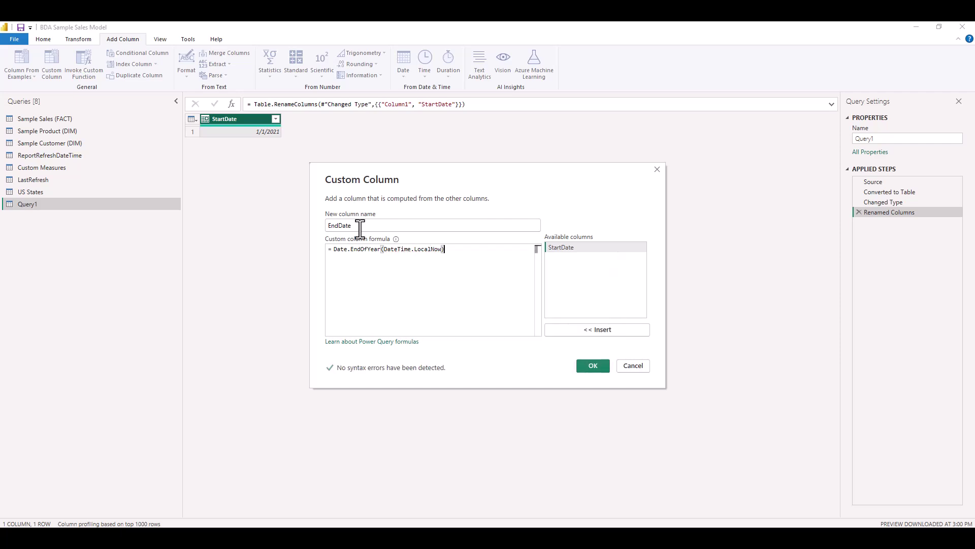
left_click(592, 365)
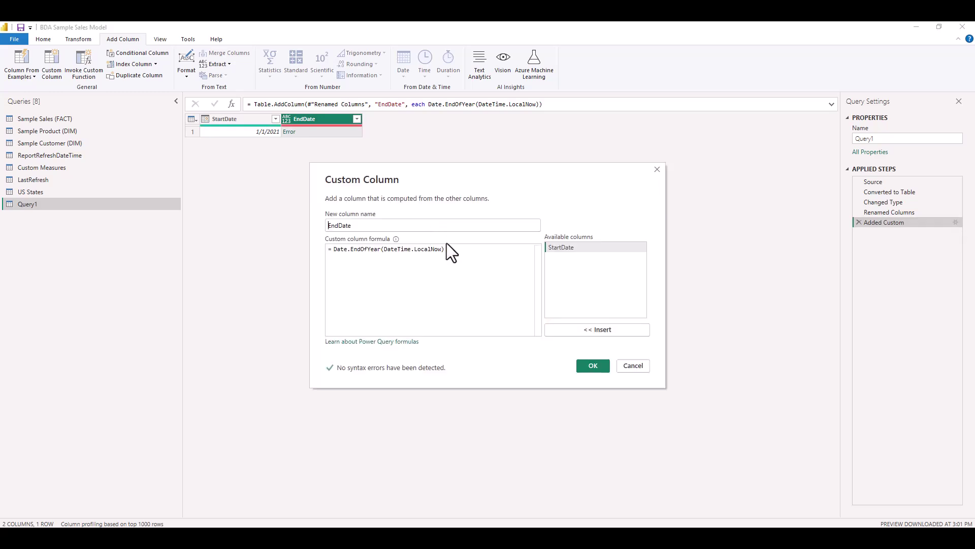
Step: Correct the EndDate formula to Date.EndOfYear(DateTime.LocalNow()) and set the column's data type to Date
left_click(442, 249)
type("()")
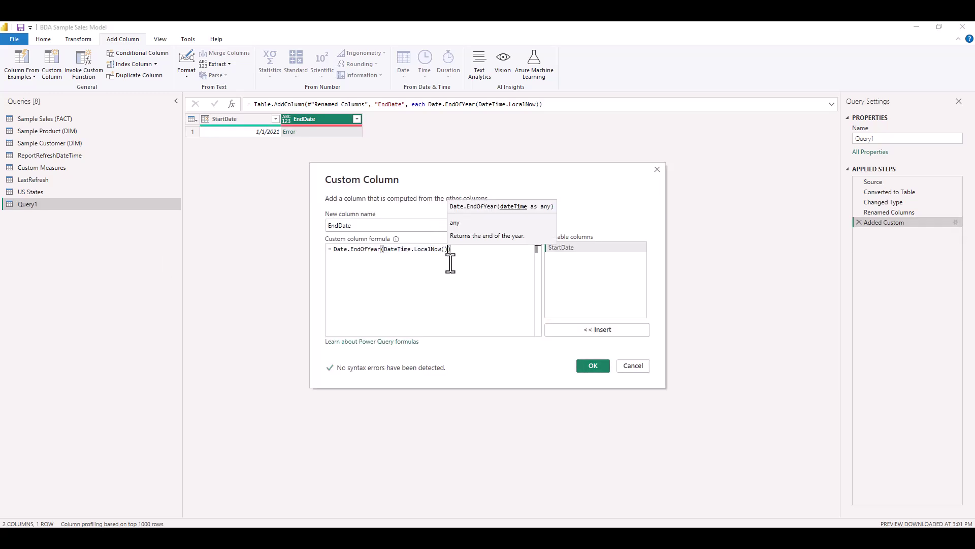
left_click(589, 366)
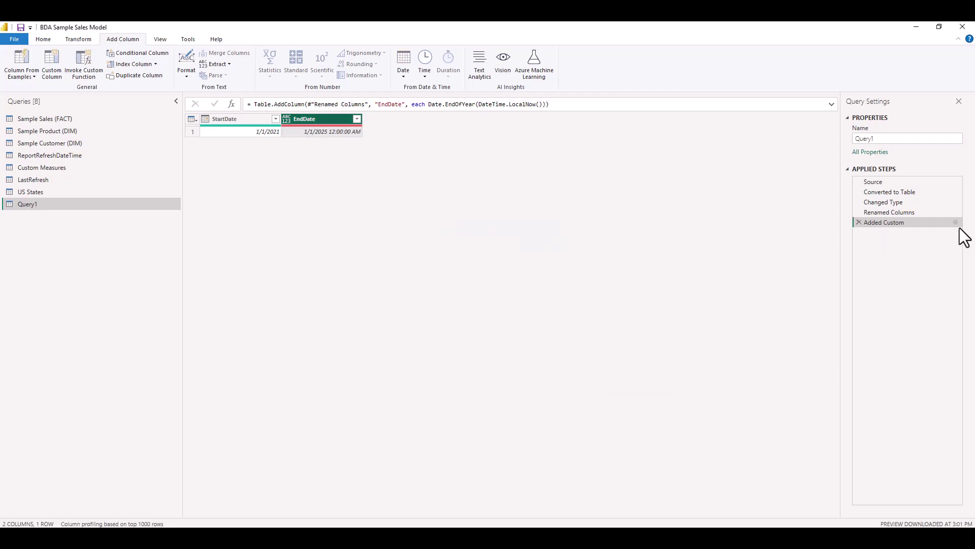
left_click(287, 119)
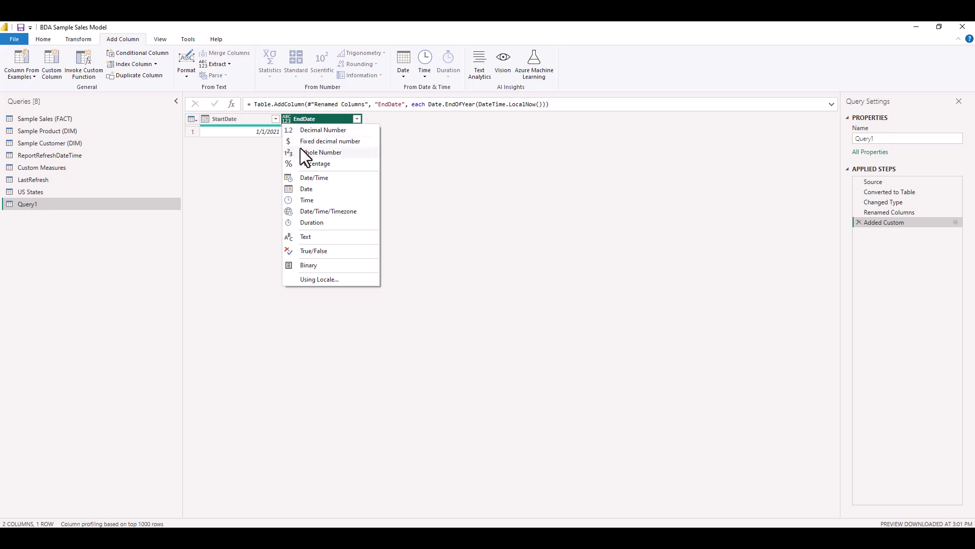
left_click(310, 189)
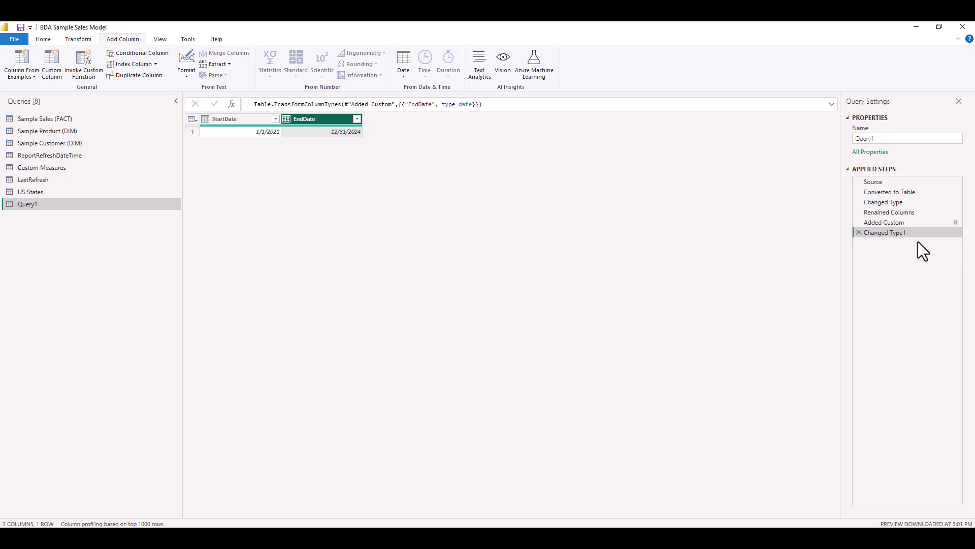
Step: Reduce the EndDate column's formula to DateTime.LocalNow() and return to the query's last applied step
left_click(955, 223)
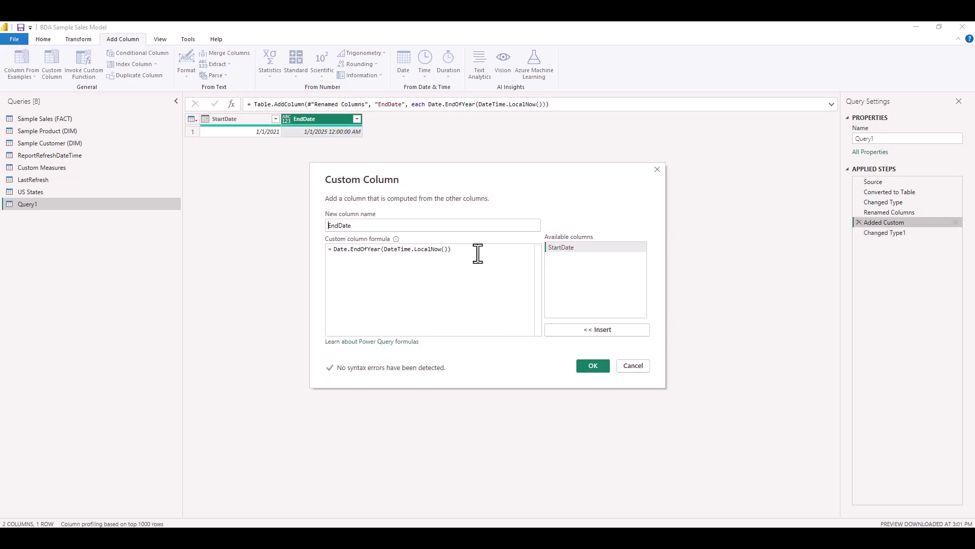
left_click_drag(385, 250, 337, 250)
key("BackSpace")
left_click(437, 249)
key("BackSpace")
left_click(602, 370)
left_click(885, 232)
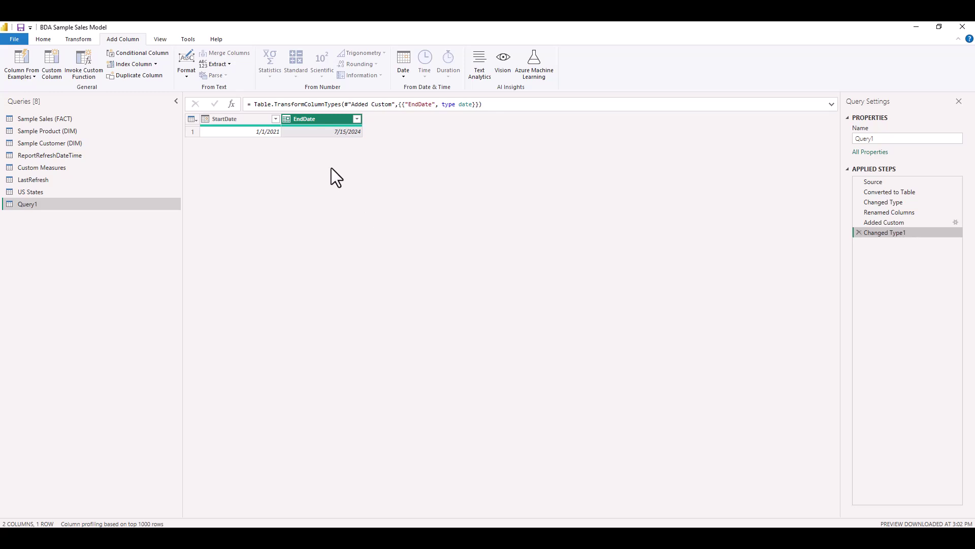
Step: Add a custom column named Count with the formula [EndDate] - [StartDate] and set its data type to Whole Number
left_click(57, 66)
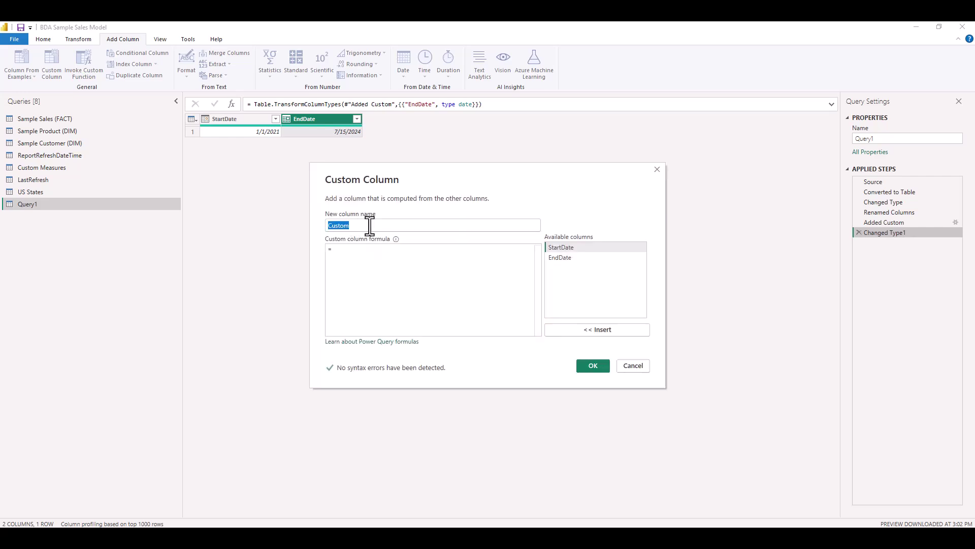
type("Count")
key("Tab")
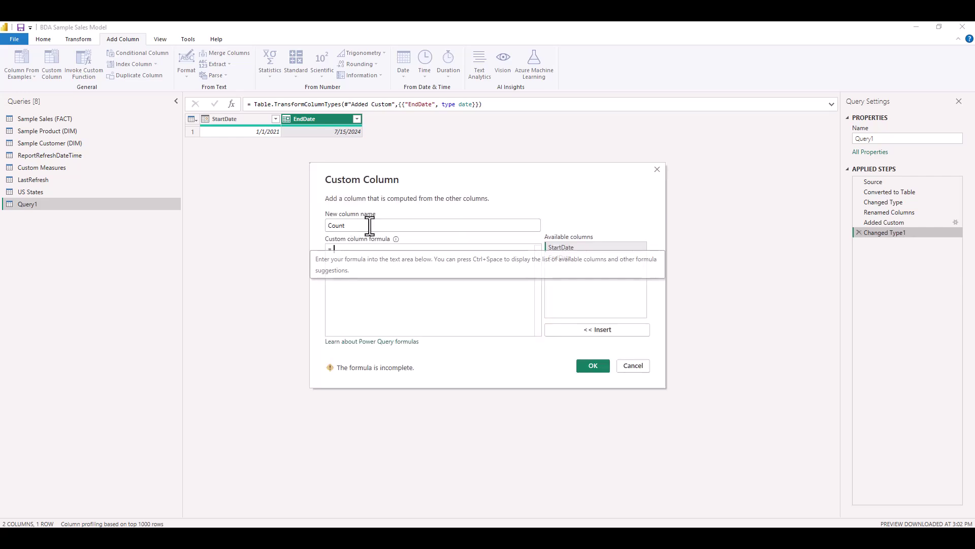
type("[EndDate] - ")
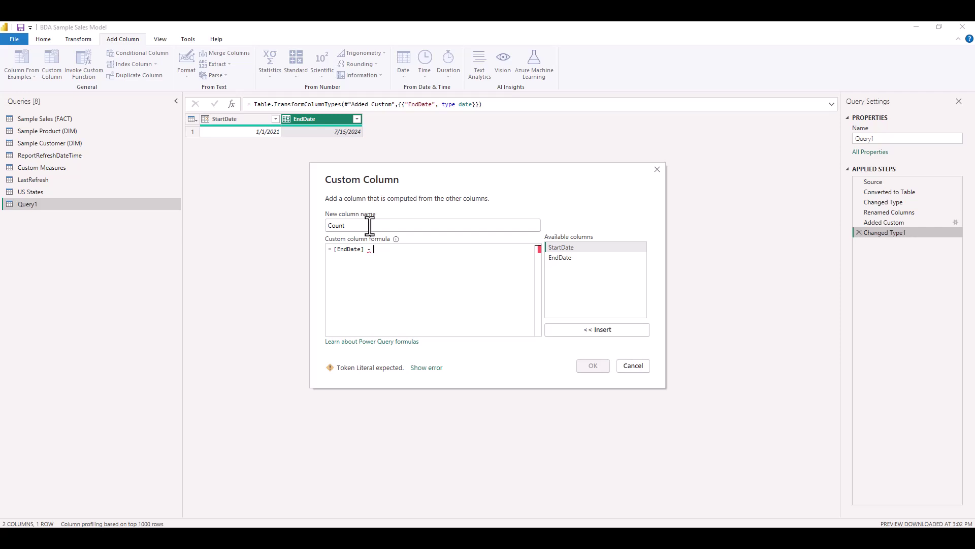
type("Start")
key("Tab")
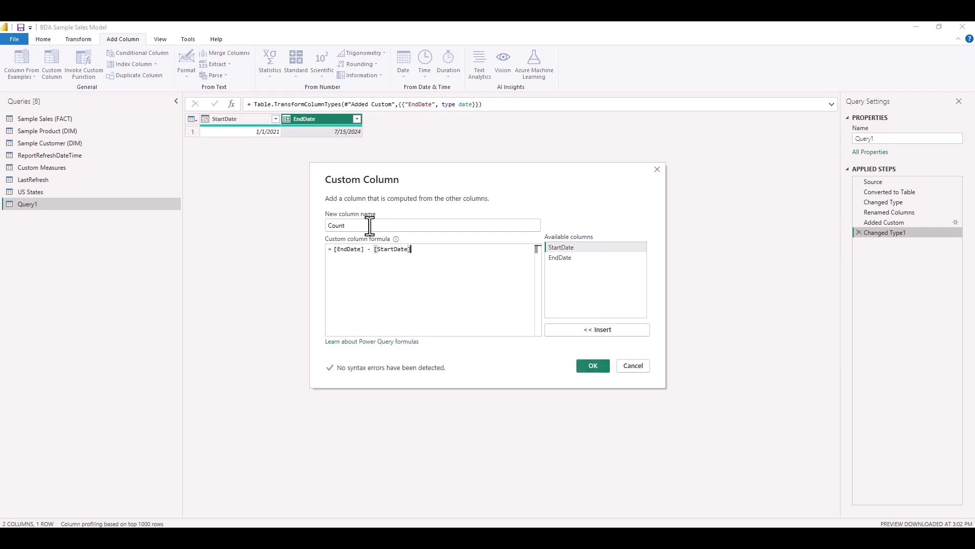
left_click(593, 366)
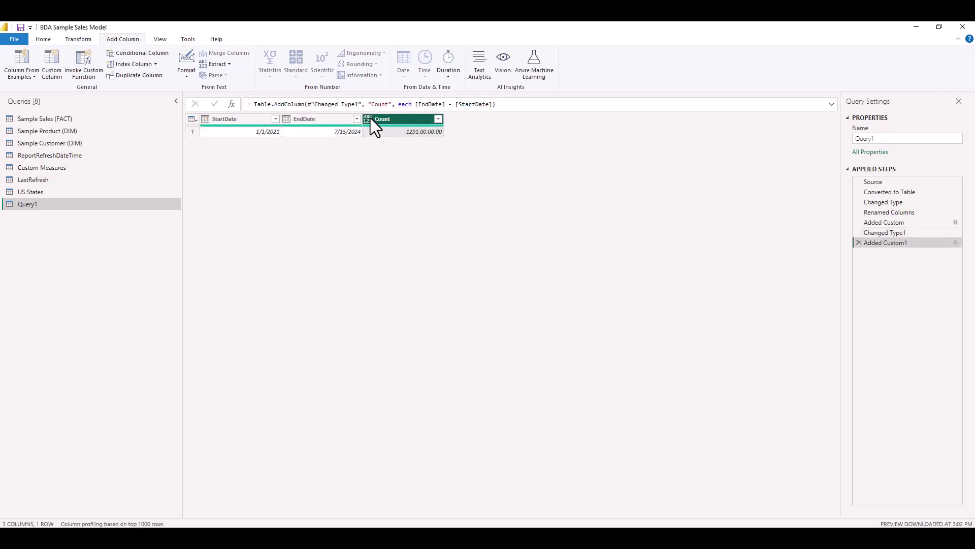
left_click(370, 118)
left_click(394, 152)
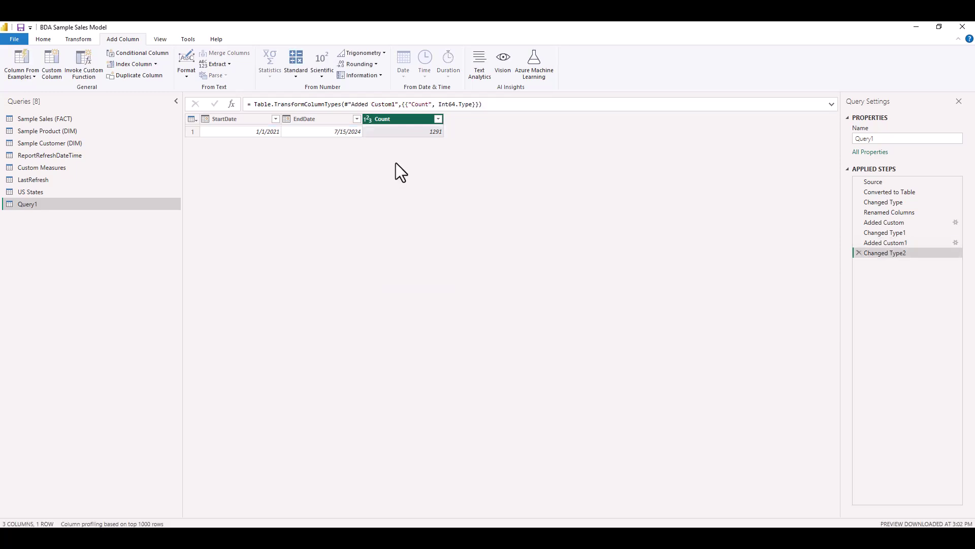
Step: Add a custom column with the default name and the formula List.Dates([StartDate], [Count], #duration(1,0,0,0))
left_click(48, 61)
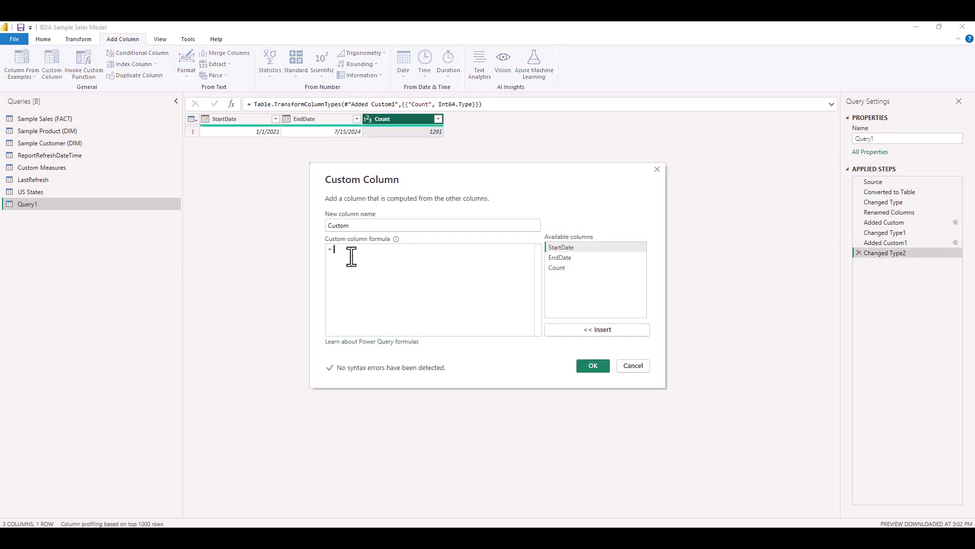
type("List.")
left_click(351, 257)
type("(")
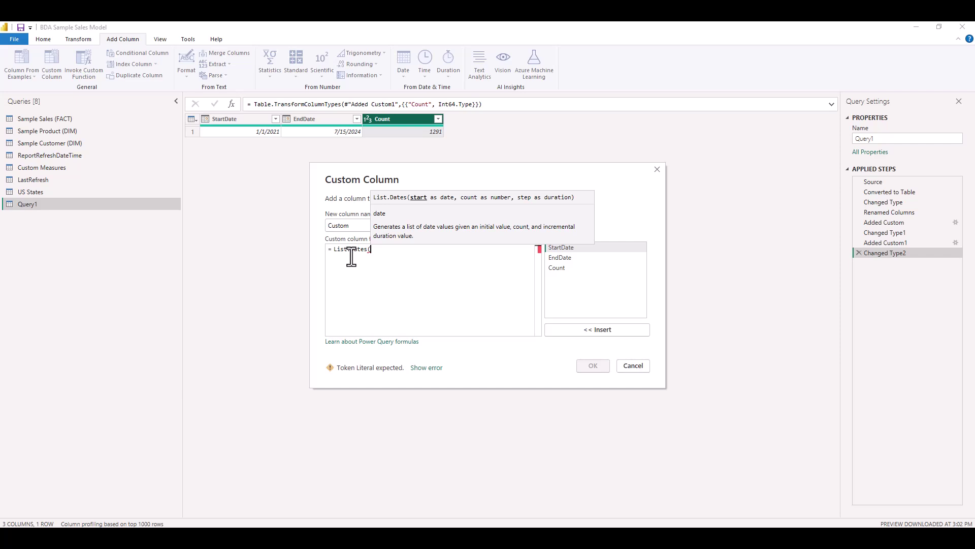
type("[StartDate]")
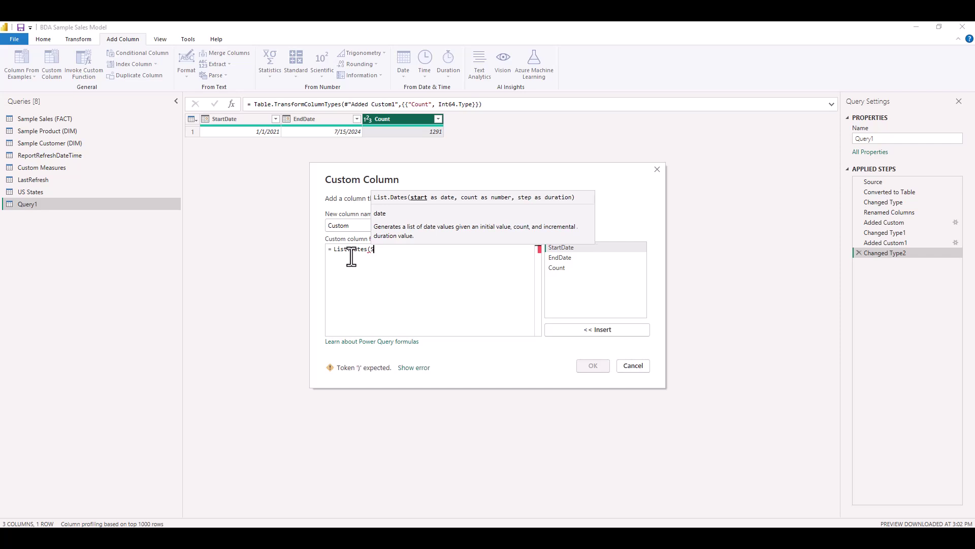
type(",")
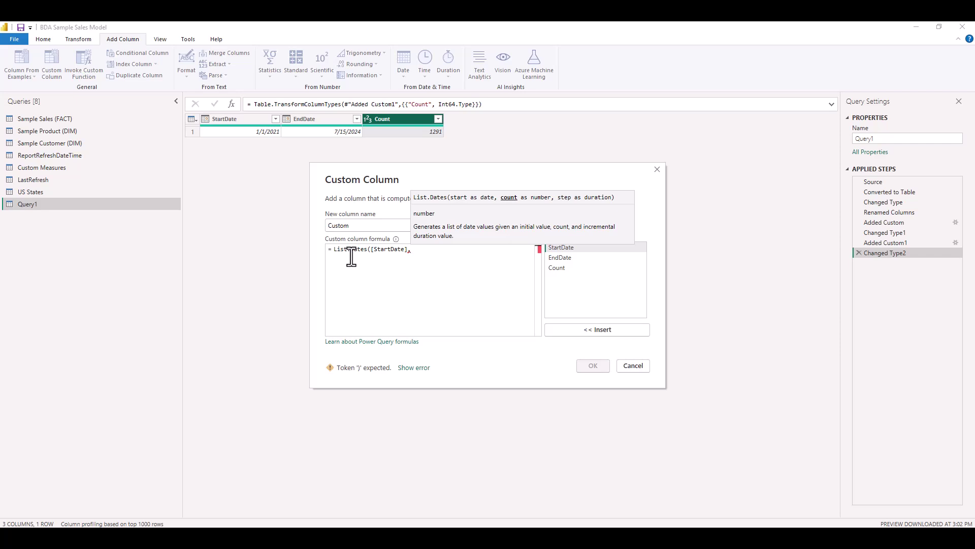
type(" [Co")
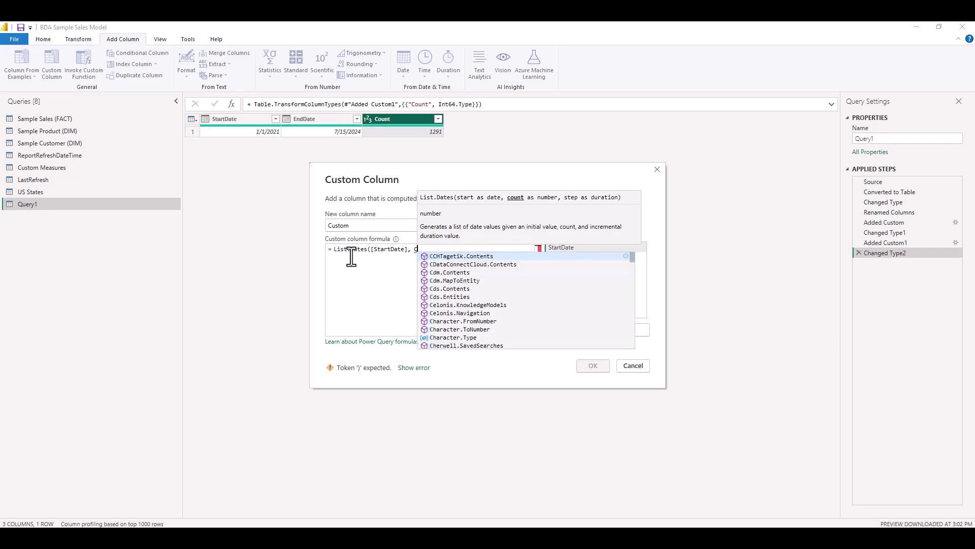
type("unt")
key("Tab")
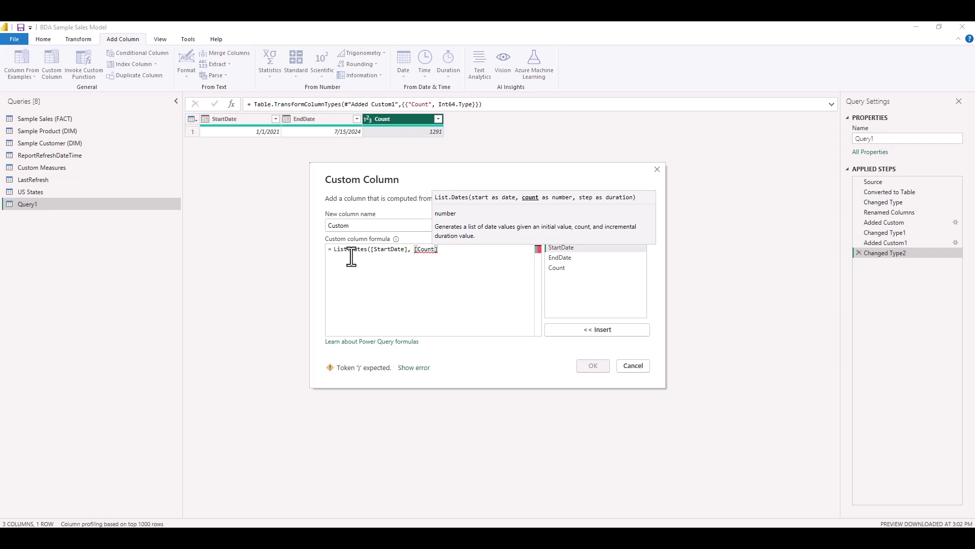
type(", #duration(")
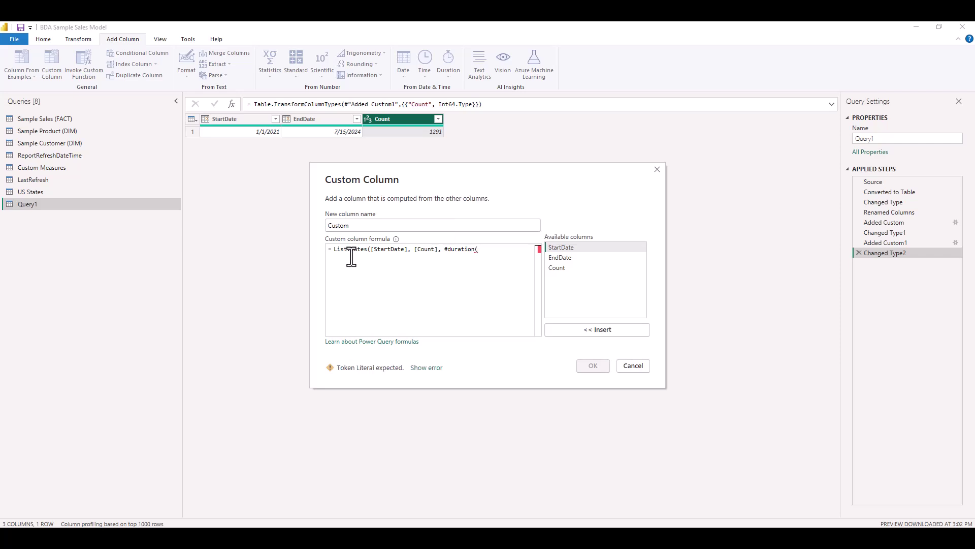
type("1,0,0,0))")
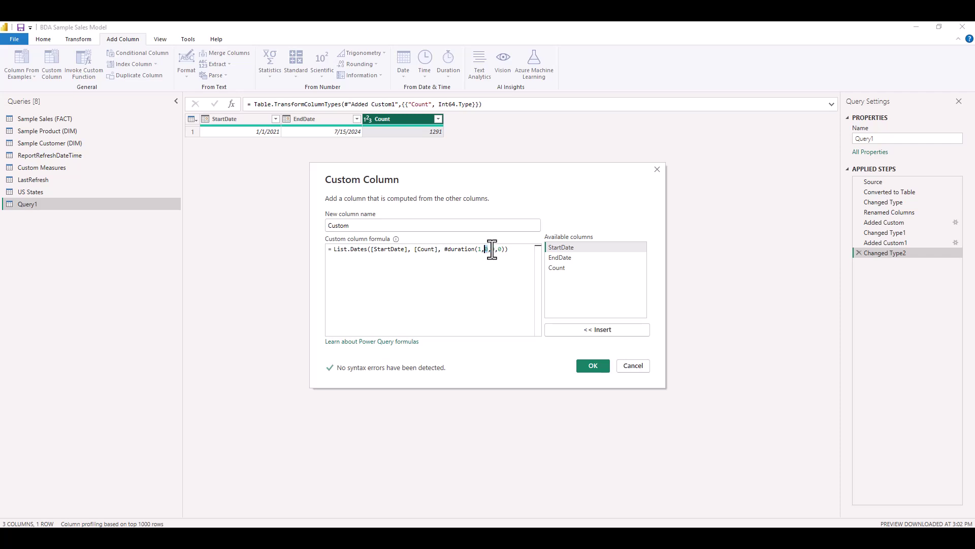
left_click_drag(496, 249, 498, 250)
left_click(590, 367)
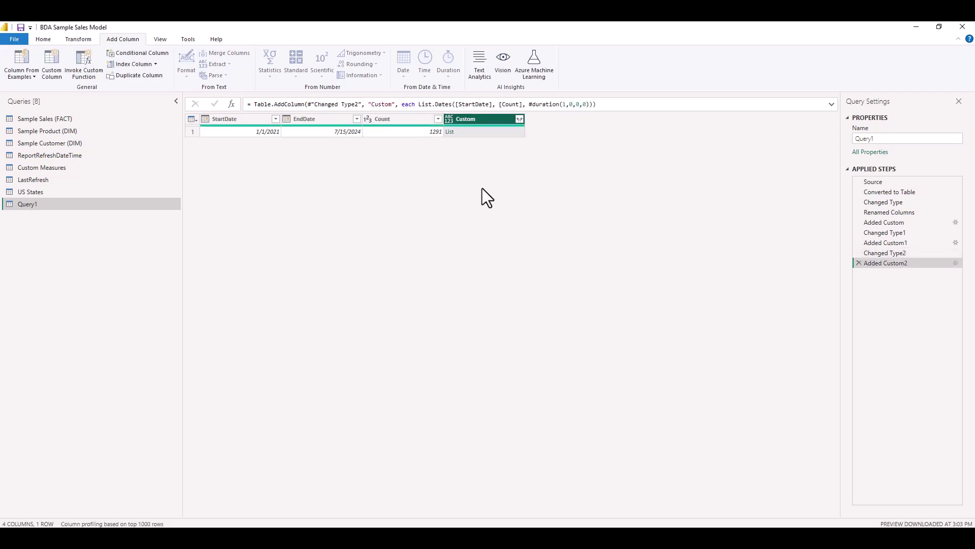
Step: Drill into the list in the Custom column, convert it to a table with no delimiter, and set the column's data type to Date
left_click(450, 132)
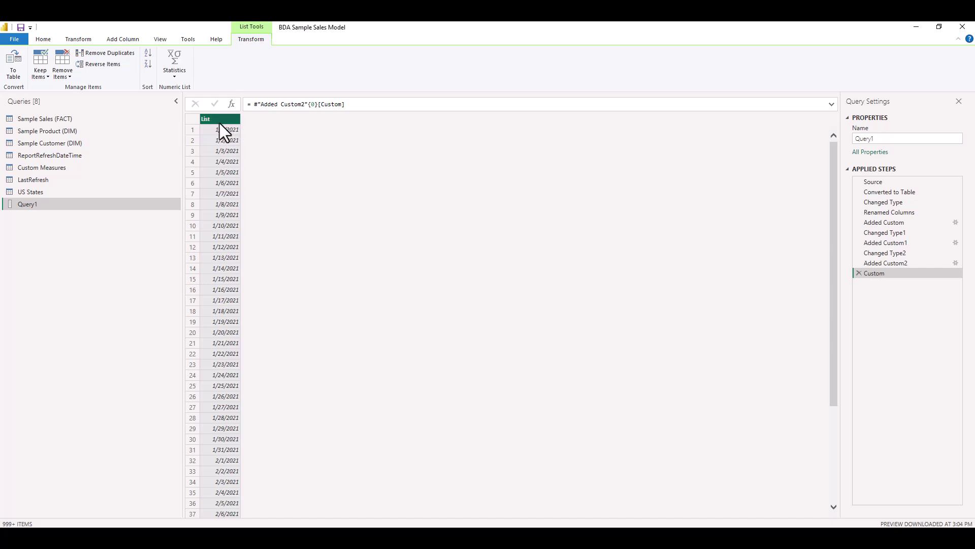
left_click(14, 72)
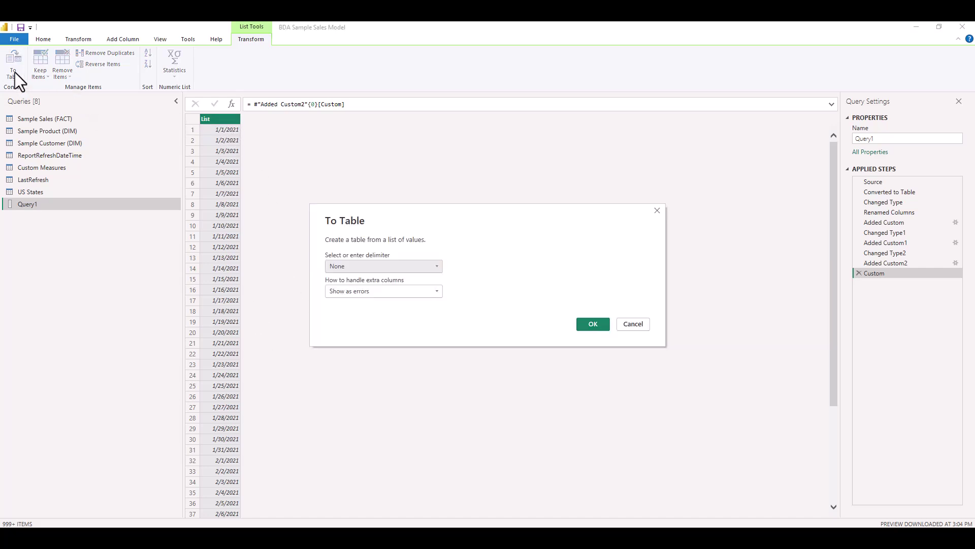
left_click(593, 323)
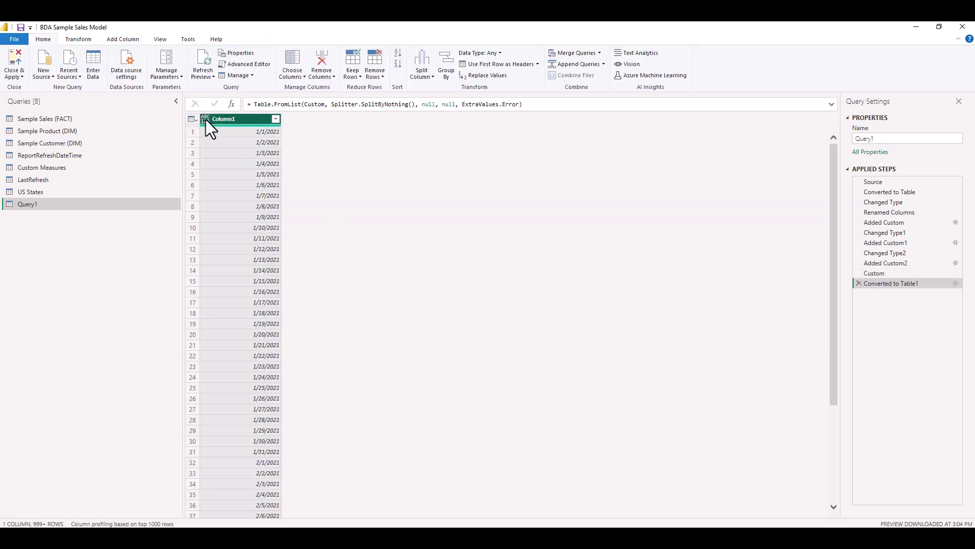
left_click(206, 120)
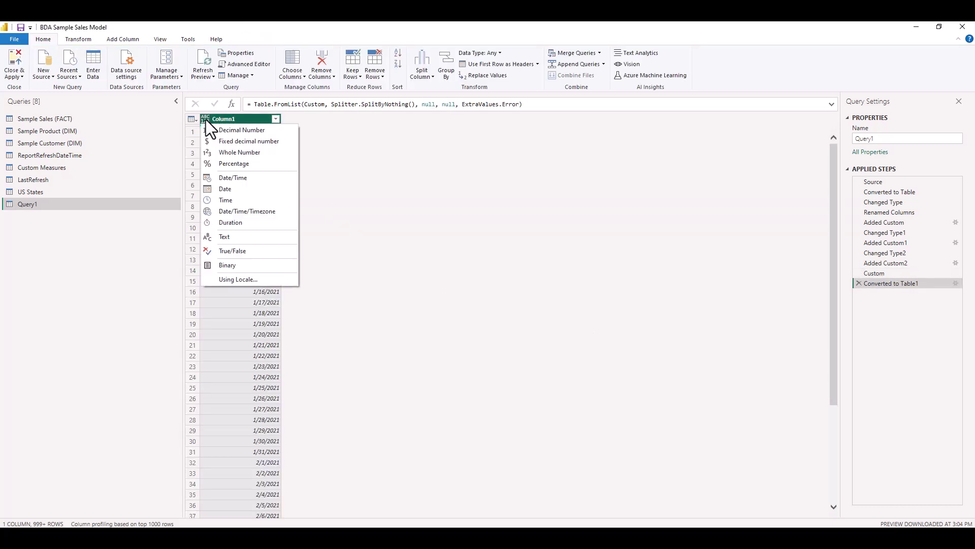
left_click(232, 187)
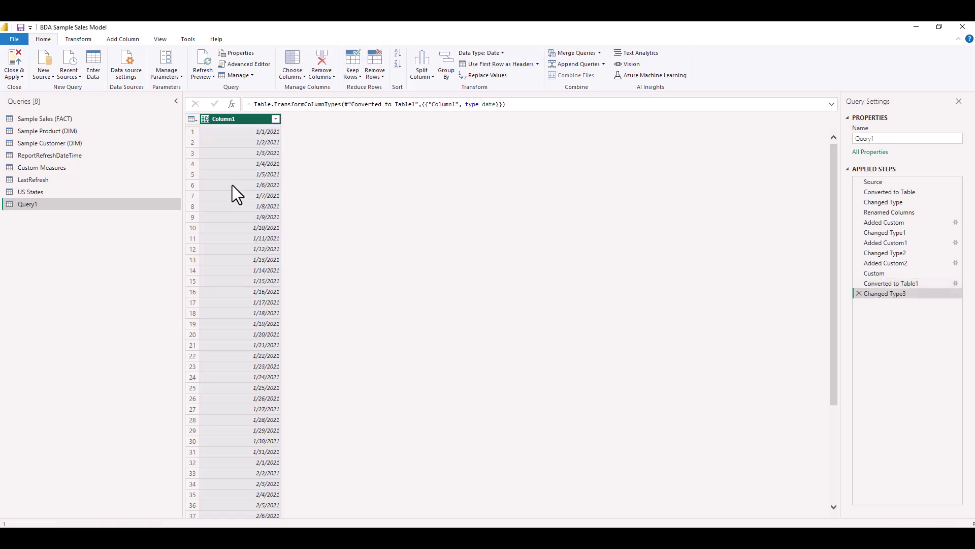
Step: Sort the dates in descending order and change the count argument of the List.Dates formula to [Count] + 1 in the query code
left_click(276, 120)
left_click(188, 141)
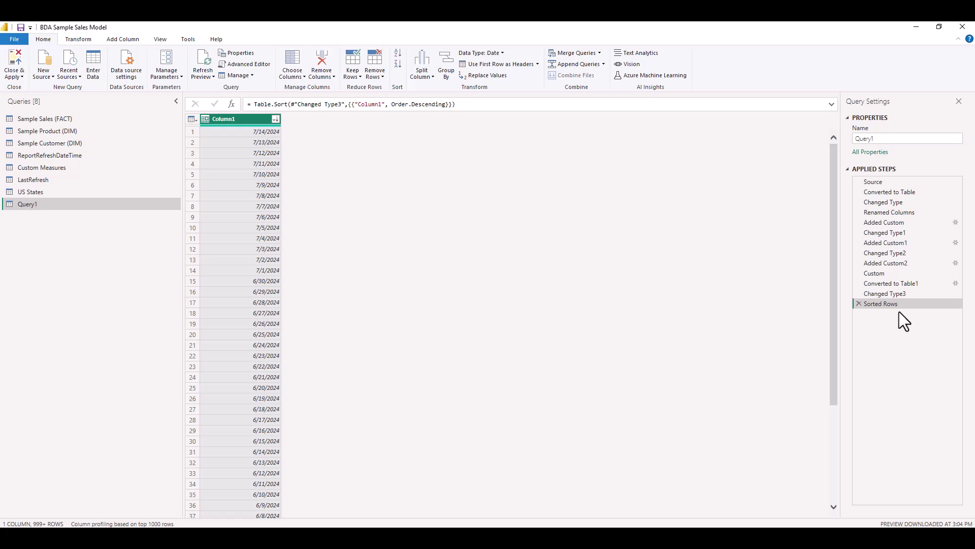
left_click(258, 64)
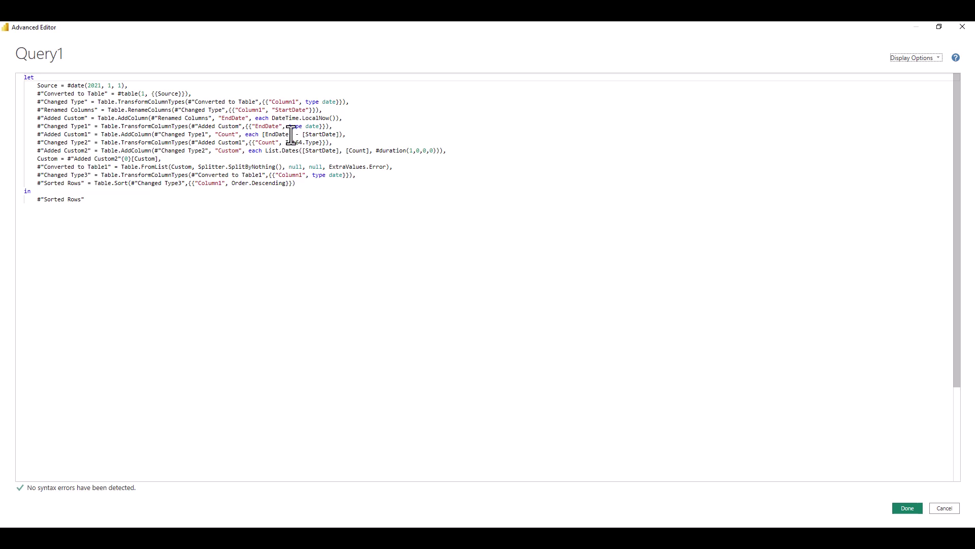
left_click(370, 151)
type("+ 1")
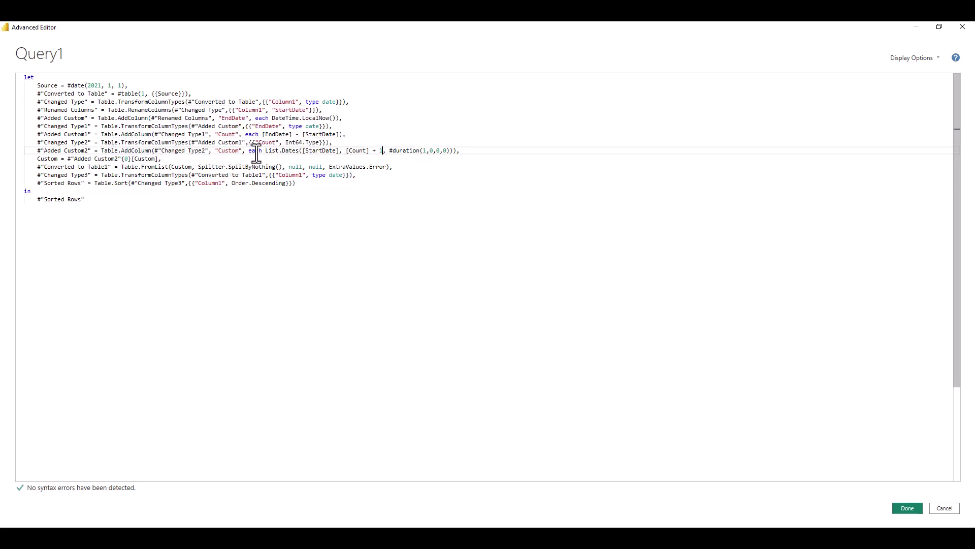
left_click(905, 506)
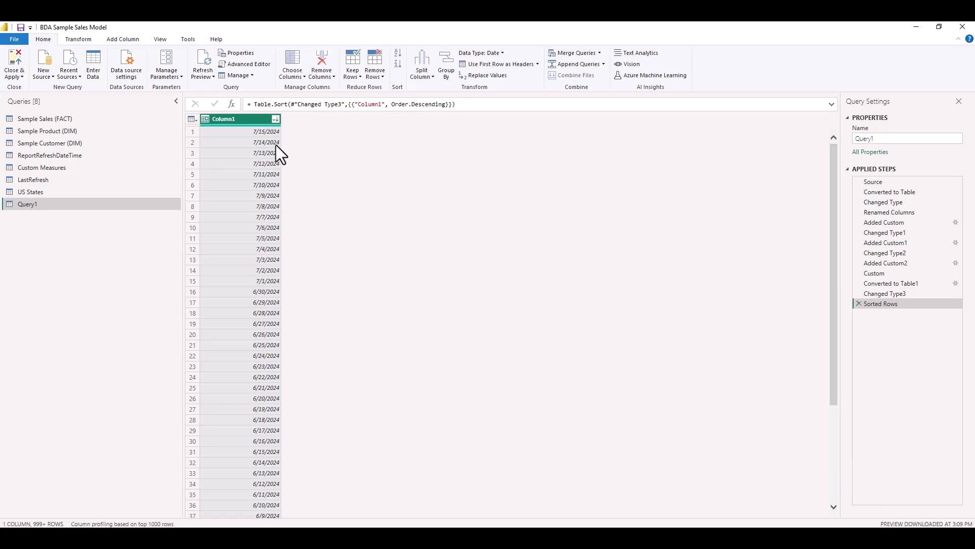
Step: Rename the sorted column to Date and add a Year column extracted from it
double_click(223, 118)
type("Date")
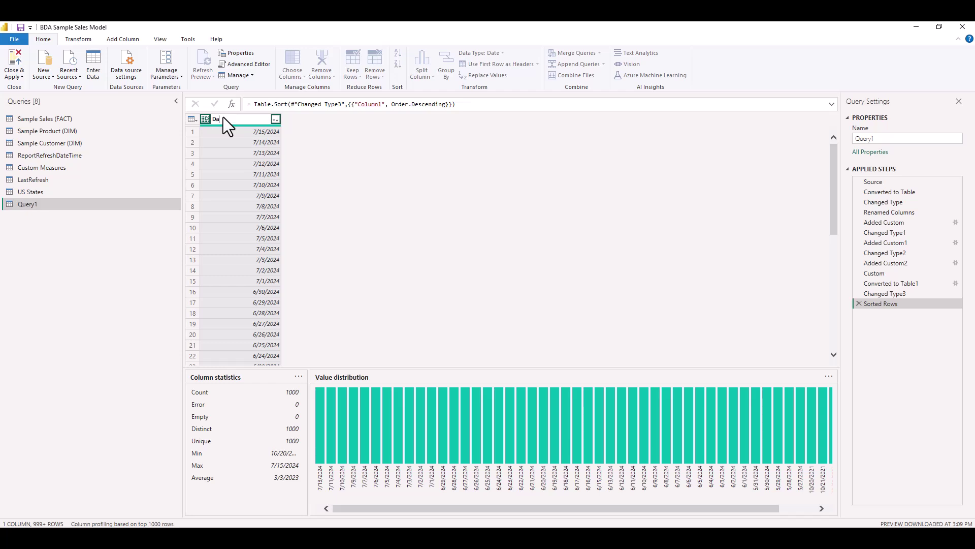
key("Return")
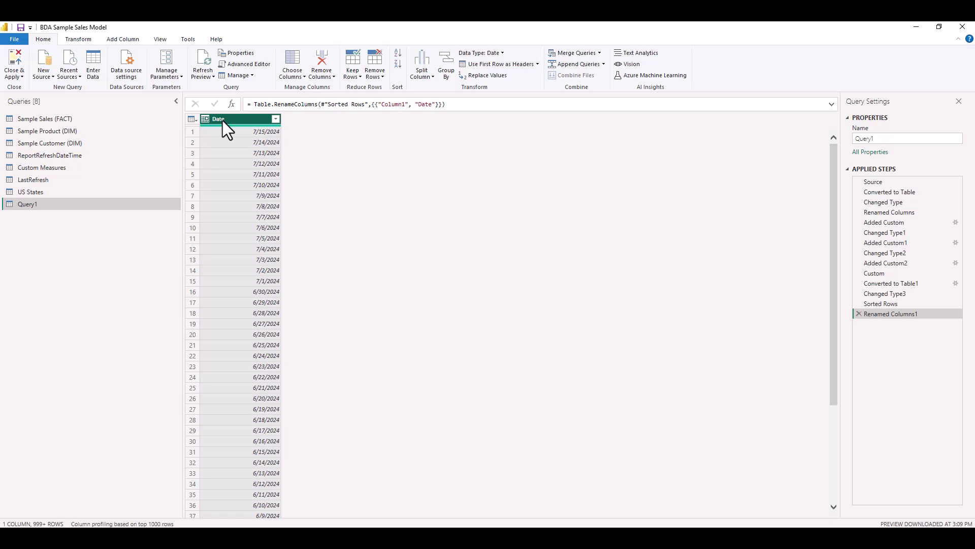
left_click(121, 40)
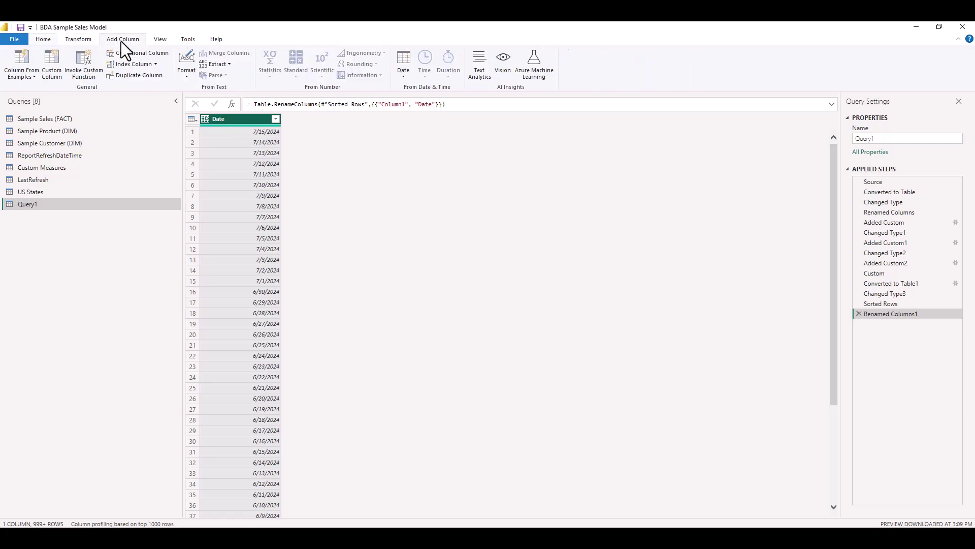
left_click(405, 77)
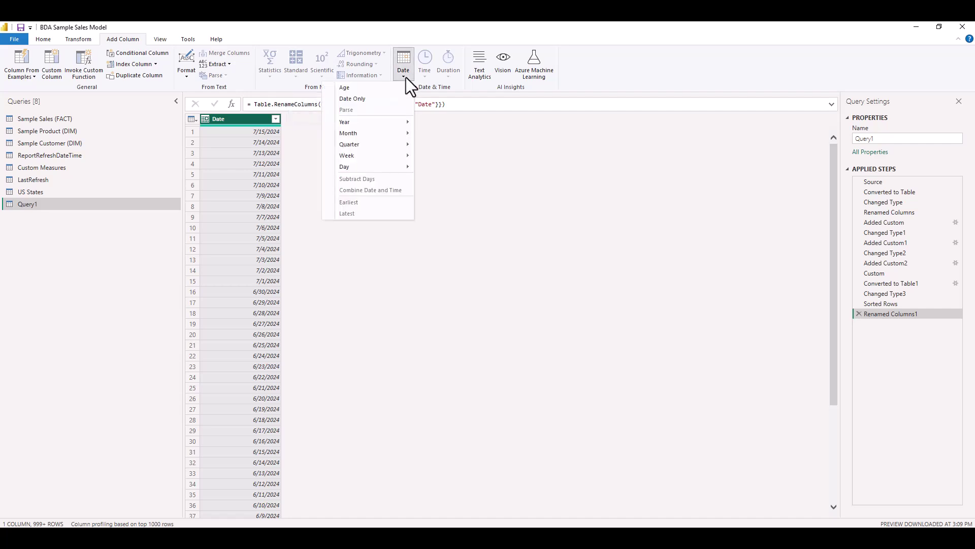
mouse_move(376, 122)
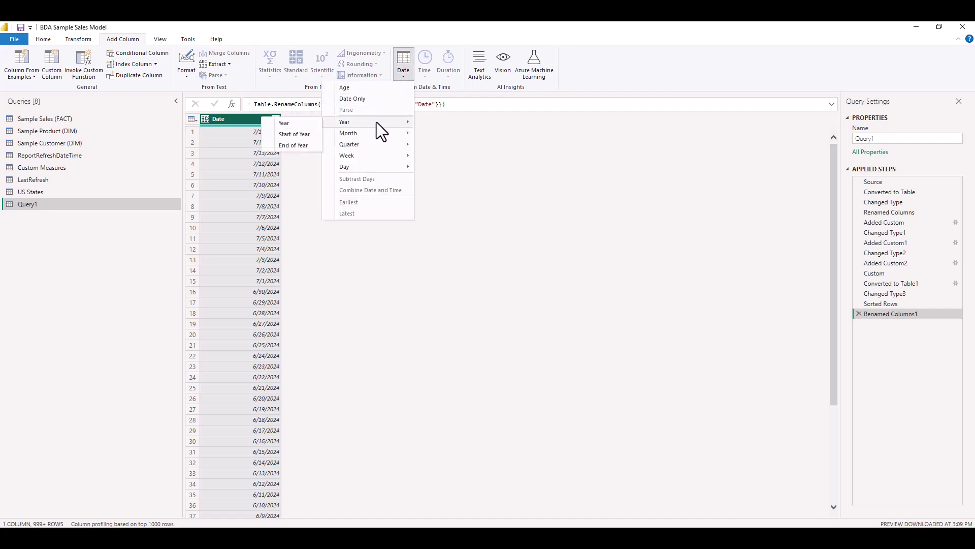
left_click(299, 122)
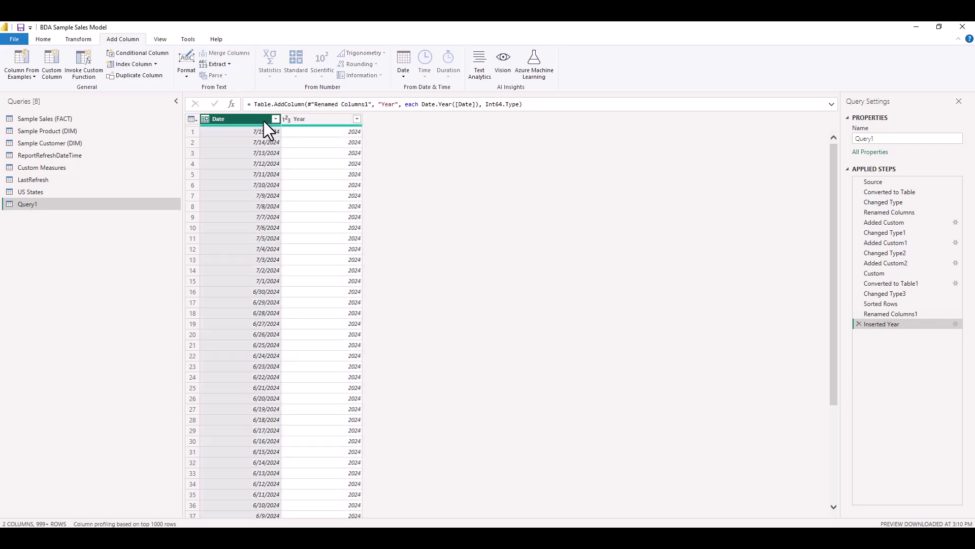
Step: Add a name-of-month column and a month number column, both extracted from the Date column
left_click(264, 121)
left_click(400, 70)
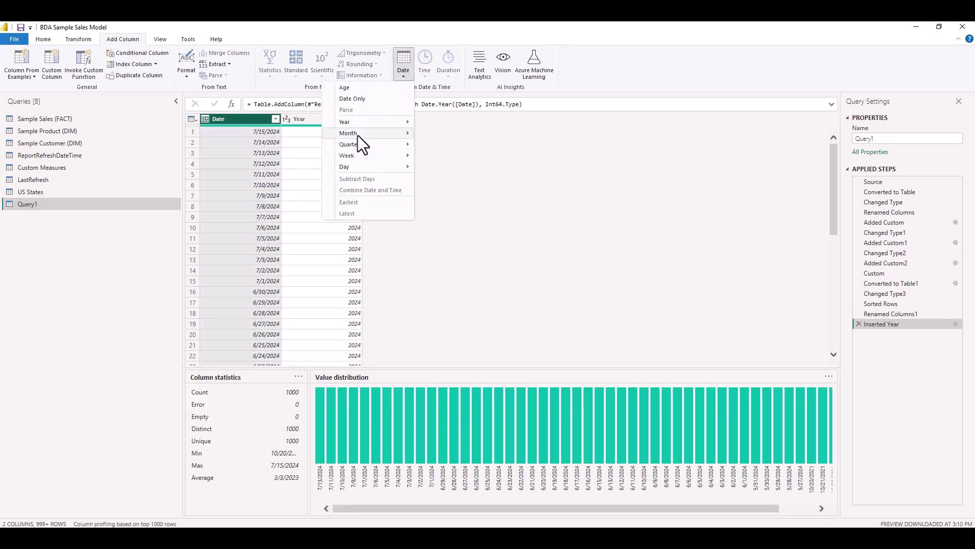
mouse_move(358, 135)
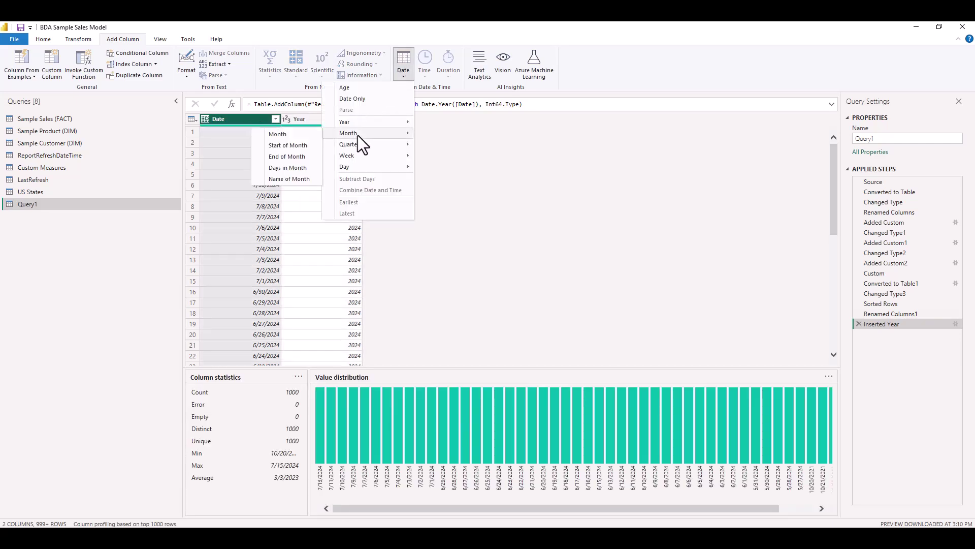
left_click(279, 180)
left_click(404, 69)
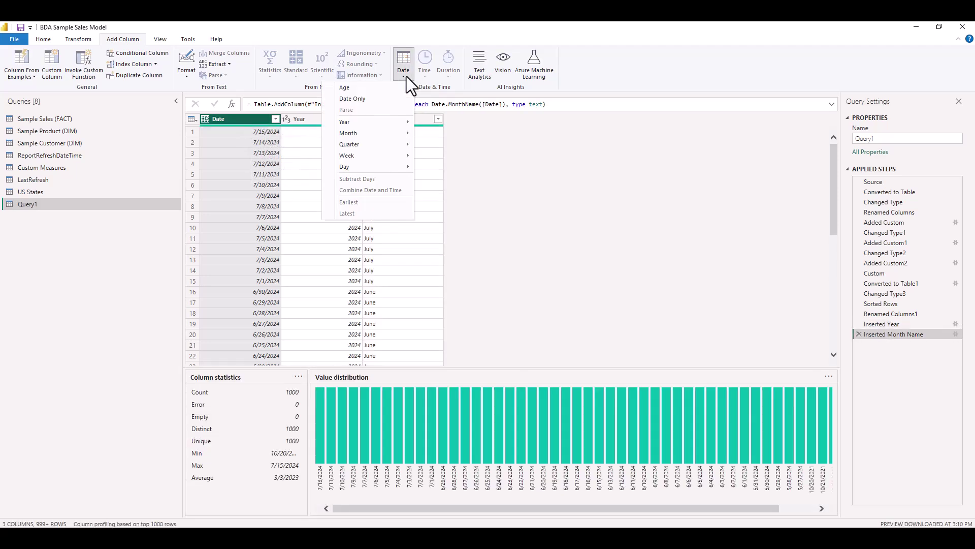
mouse_move(358, 134)
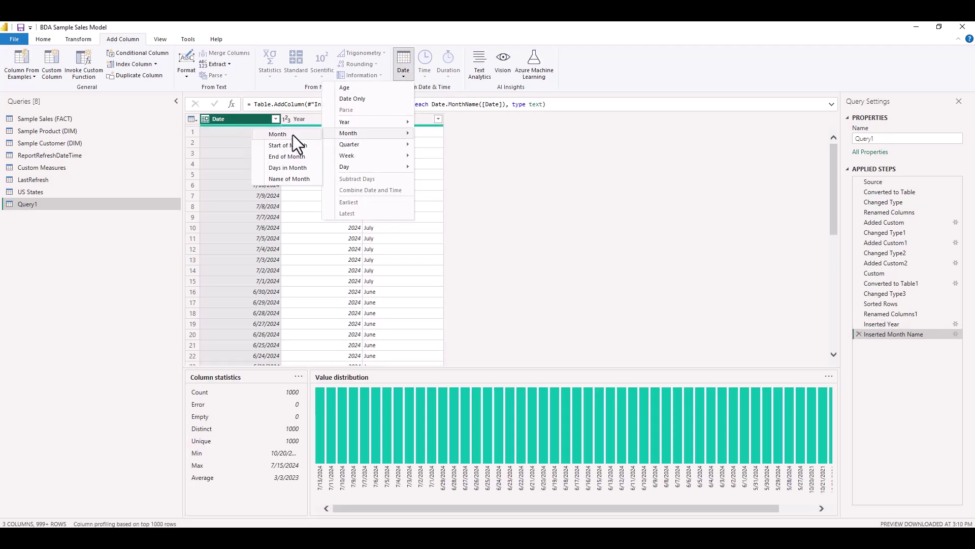
left_click(292, 135)
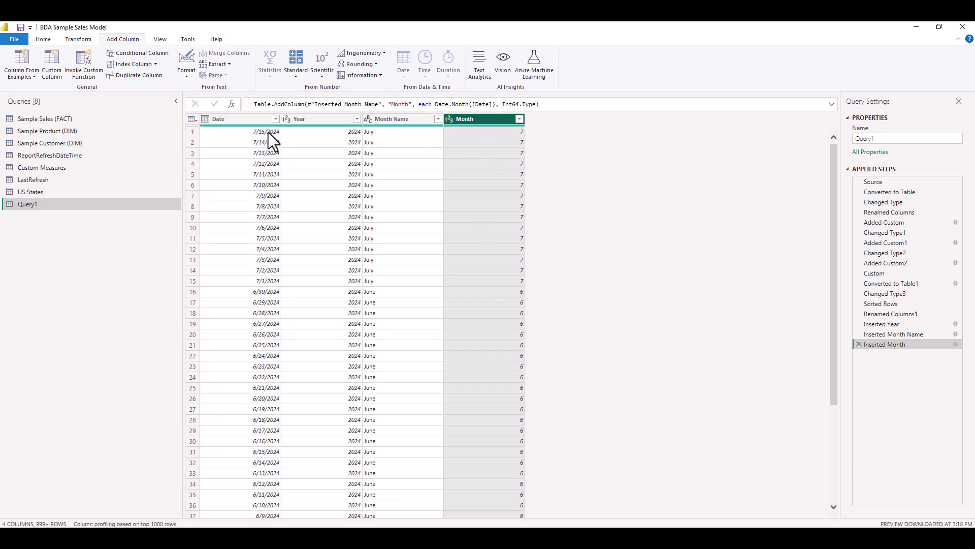
Step: Add a Start of Month column and a quarter-of-year column, both based on the Date column
left_click(241, 123)
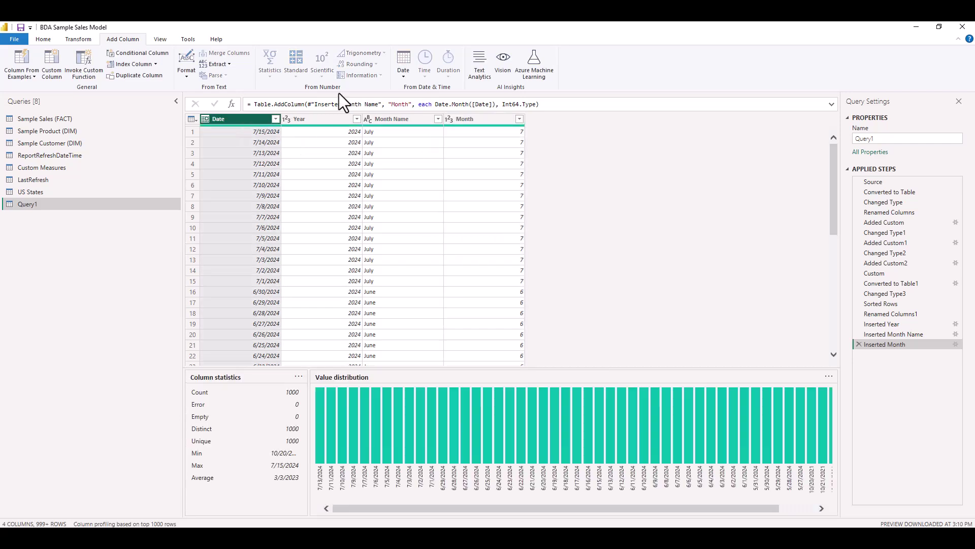
left_click(397, 80)
mouse_move(365, 134)
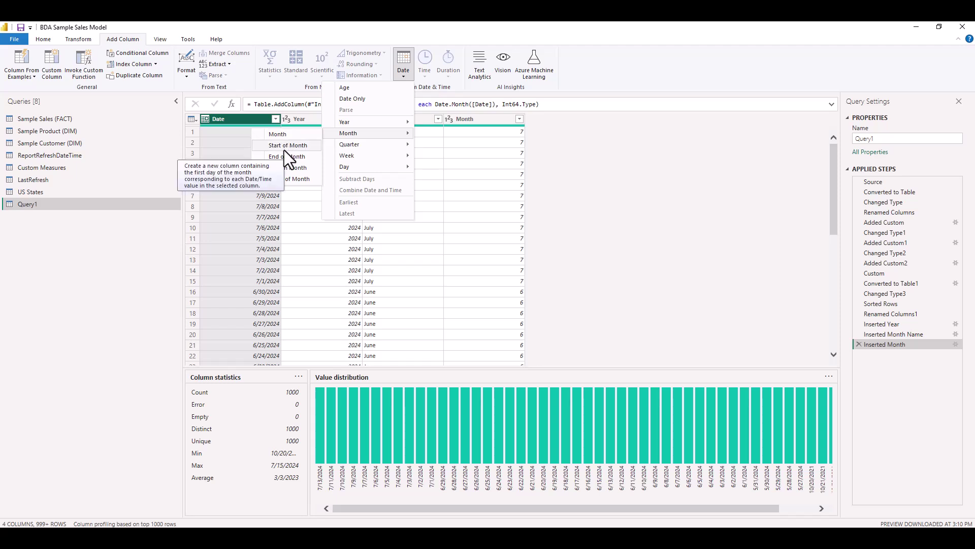
left_click(285, 149)
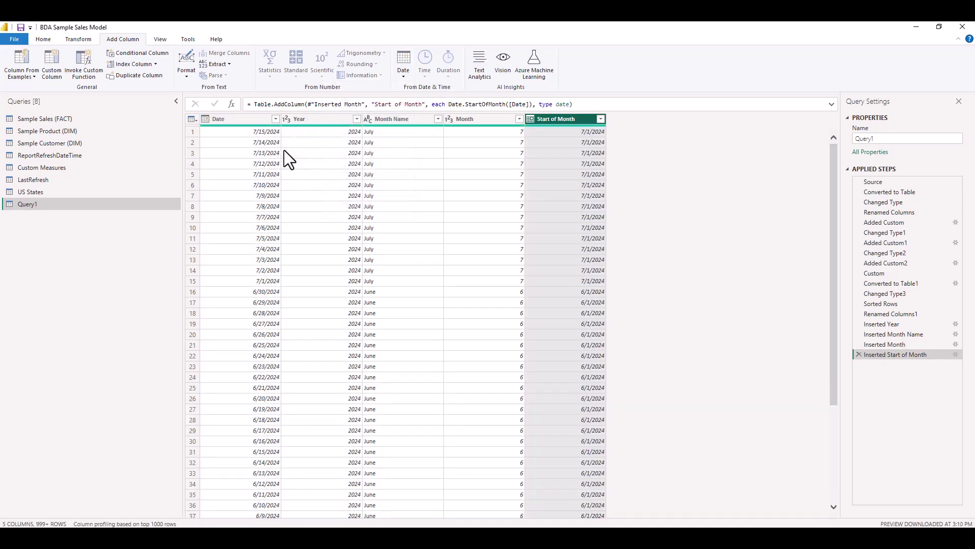
left_click(252, 120)
left_click(403, 73)
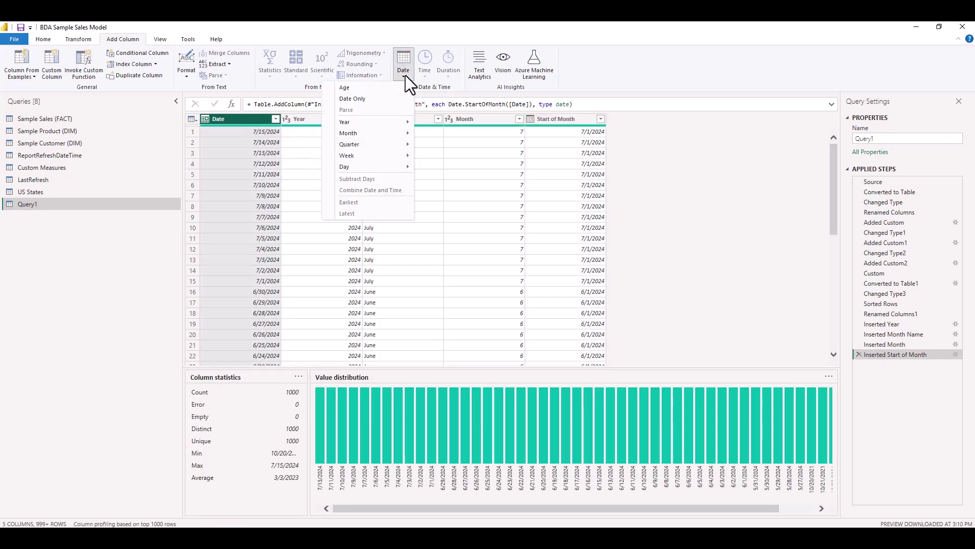
mouse_move(370, 144)
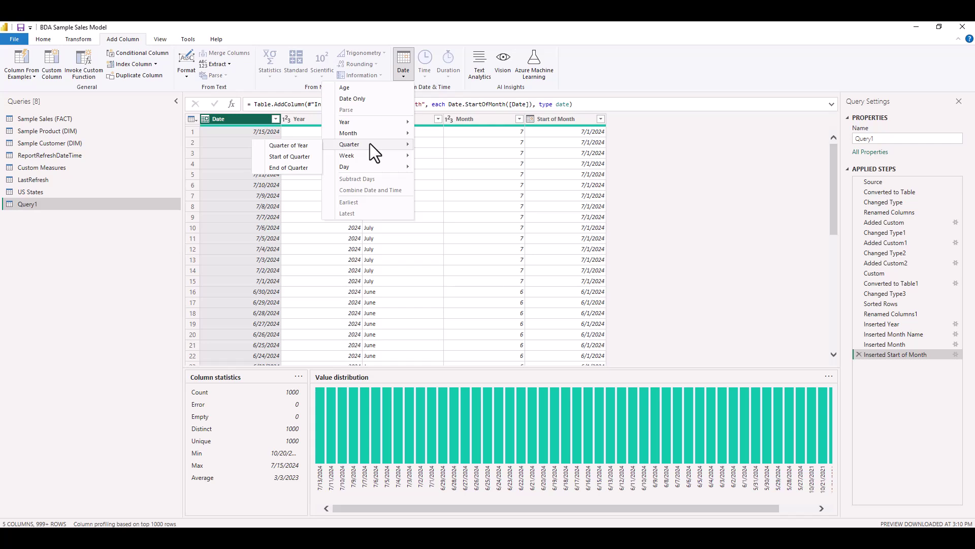
left_click(298, 148)
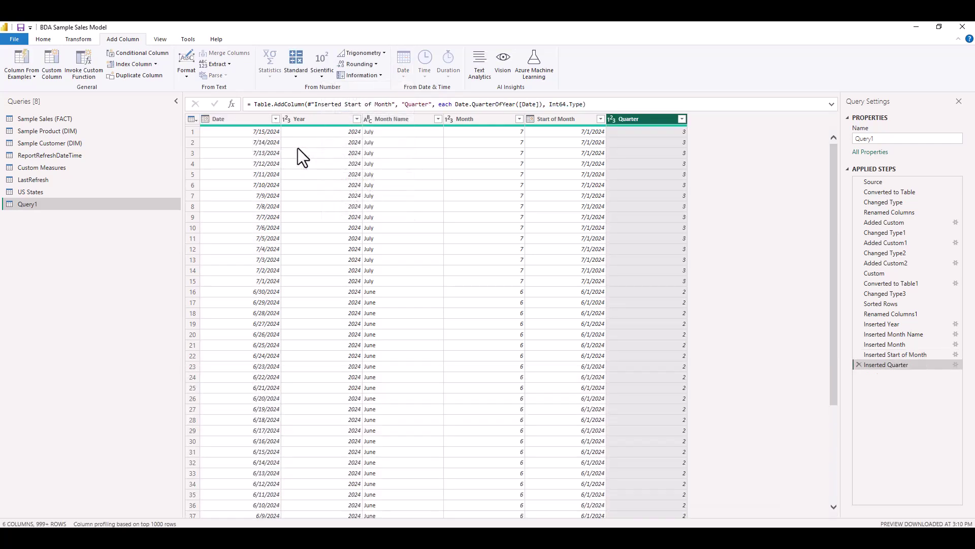
Step: Start a new custom column and name it YearMonth
left_click(214, 120)
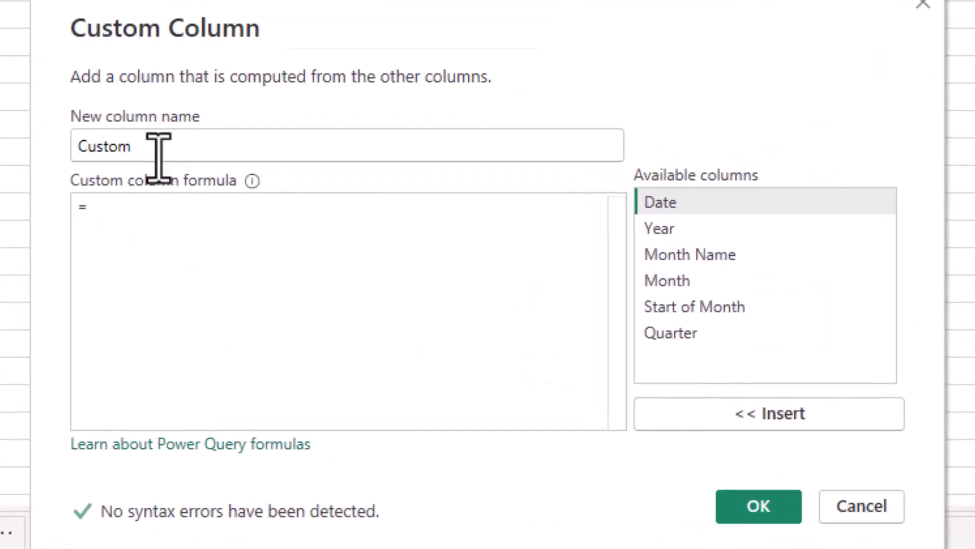
double_click(172, 134)
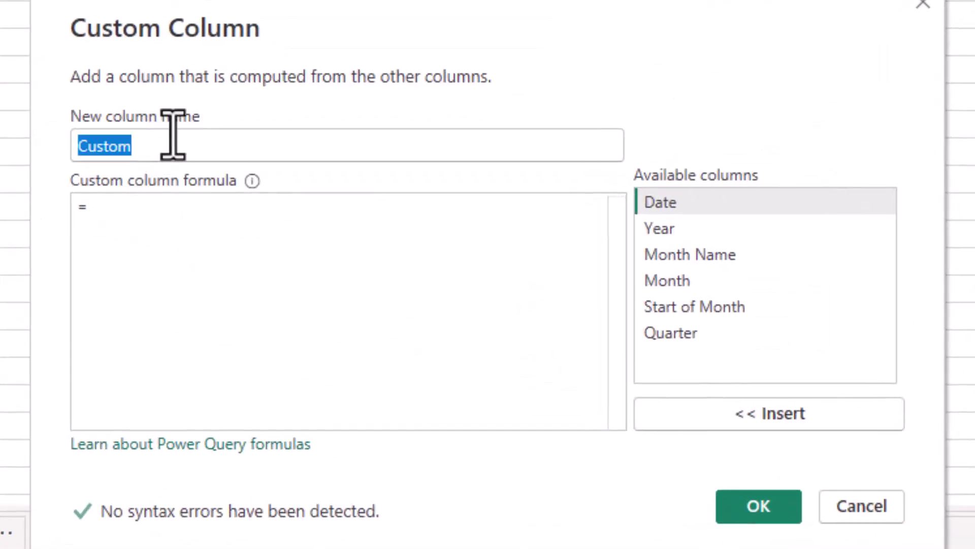
type("YearMonth")
key("Tab")
key("Tab")
Step: Begin the YearMonth formula with [Year] & "-" &, placing each part on its own line
type("Year")
key("Tab")
key("Return")
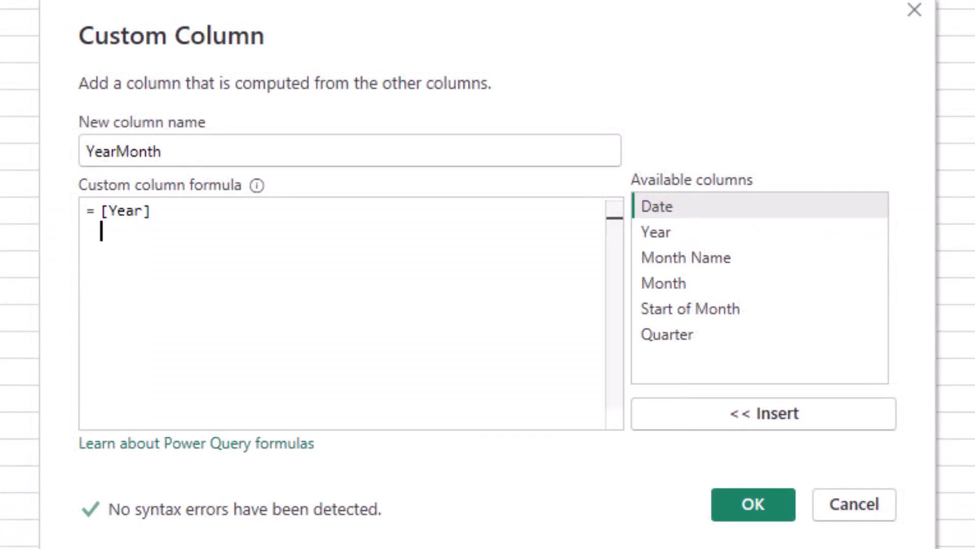
type("&")
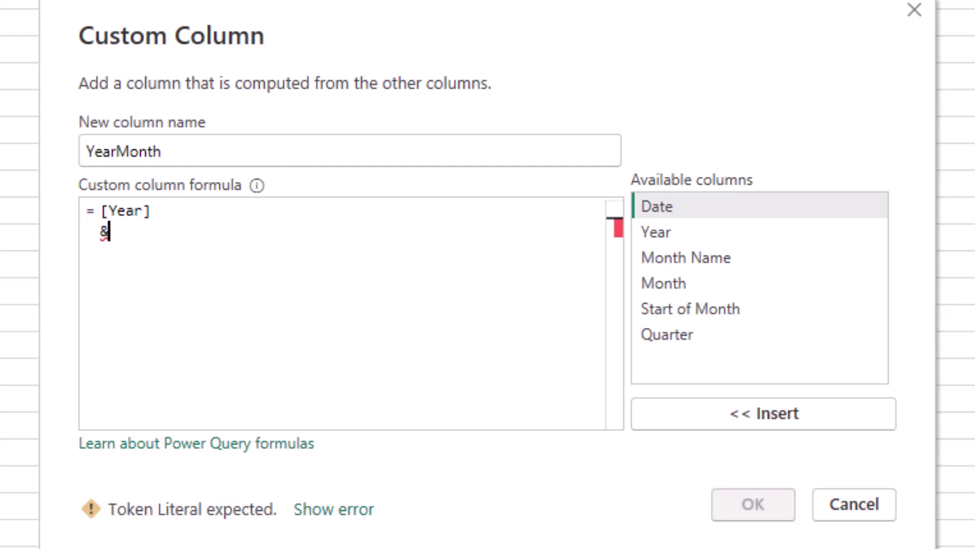
key("Return")
type("\"-\"")
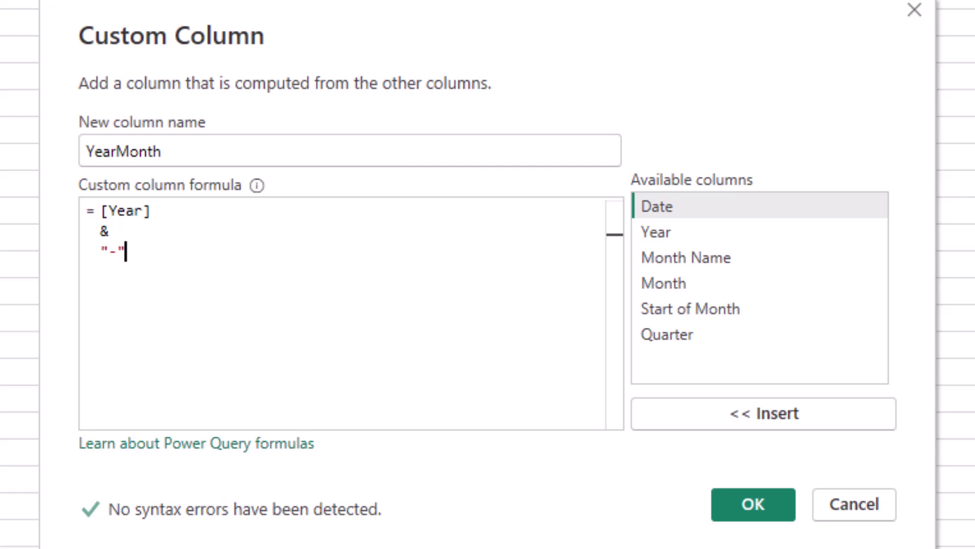
key("Return")
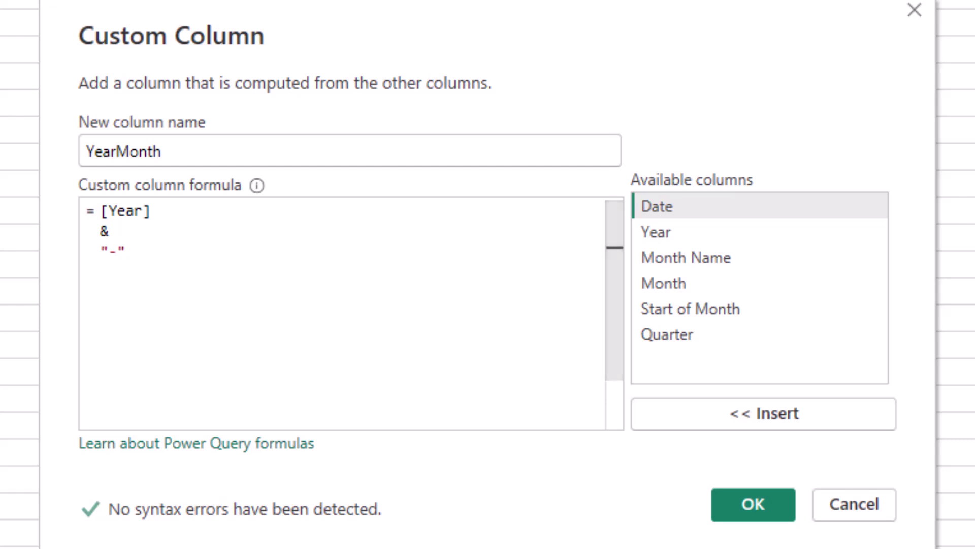
type("&")
key("Return")
Step: Append & (if [Month] >= 10 then "" else "0") to the YearMonth formula, each part on its own line
type("(")
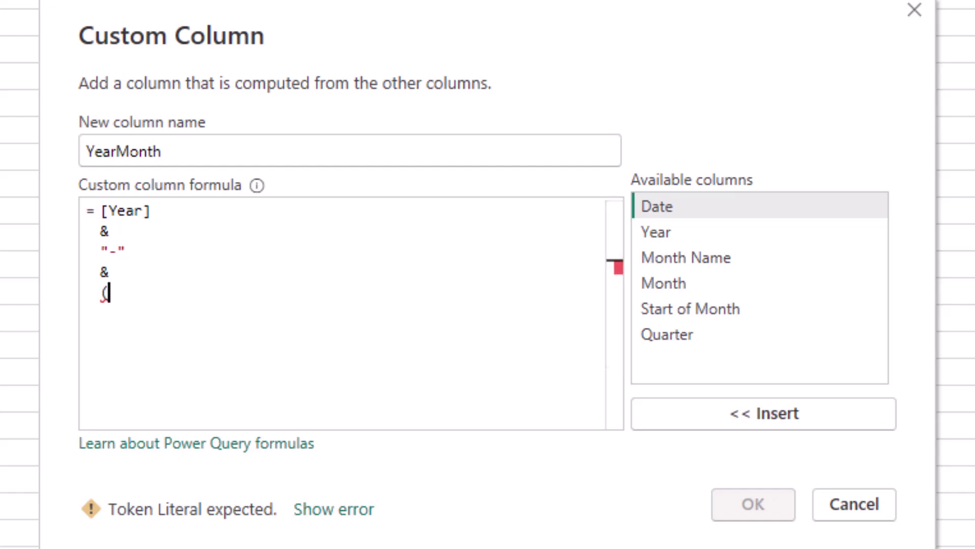
type("if month")
key("Tab")
type(">= 10 then \"\"")
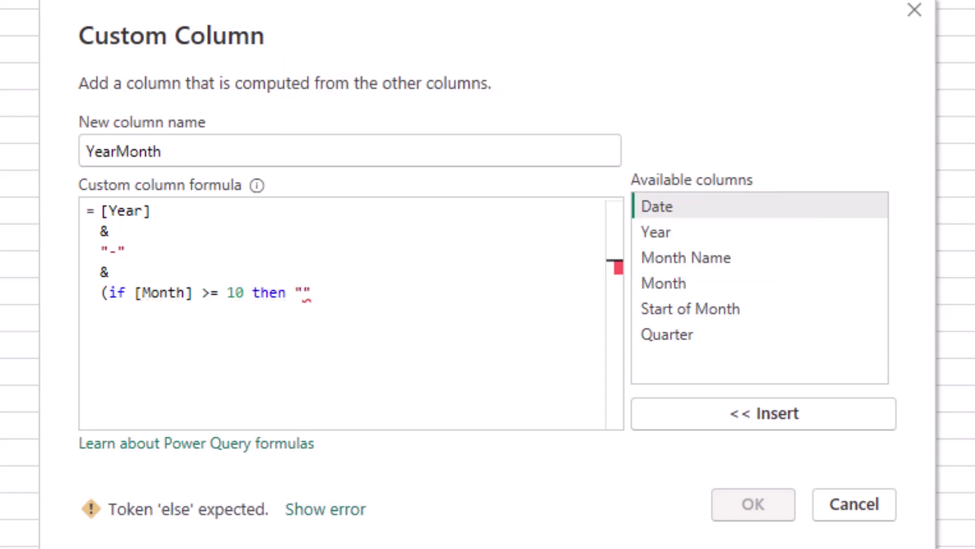
type(" else \"")
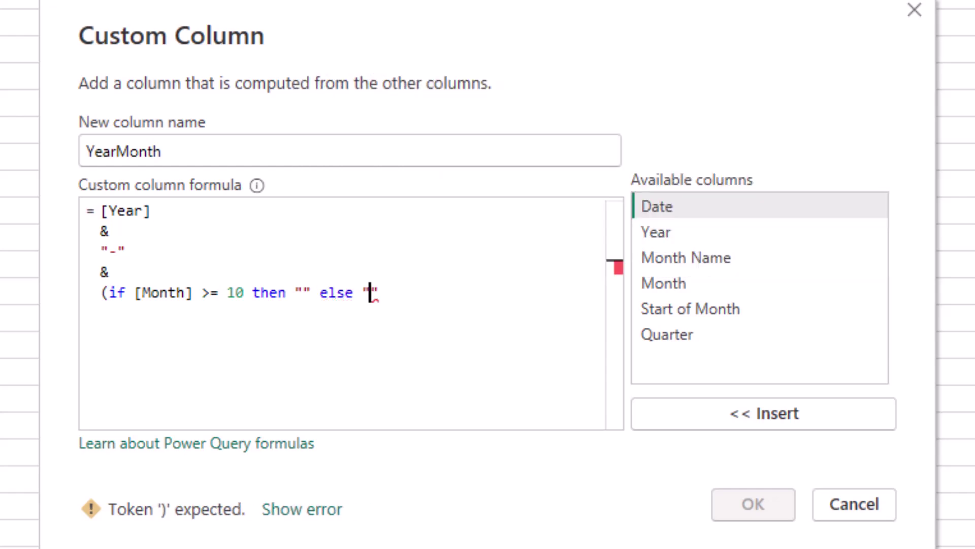
type("0\")")
Step: Complete the YearMonth formula with & [Month] on separate lines and create the column
key("Return")
type("&")
key("Return")
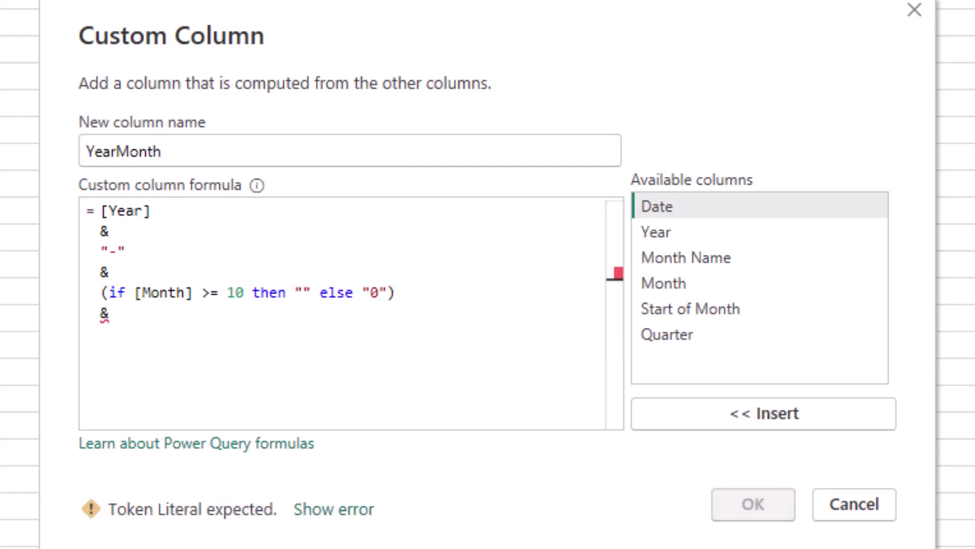
type("MOnth")
key("Tab")
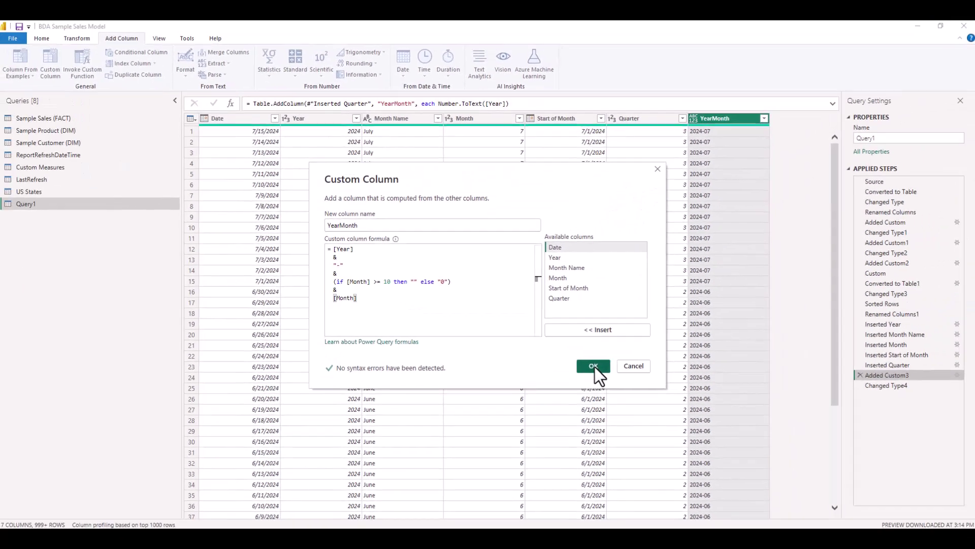
left_click(593, 366)
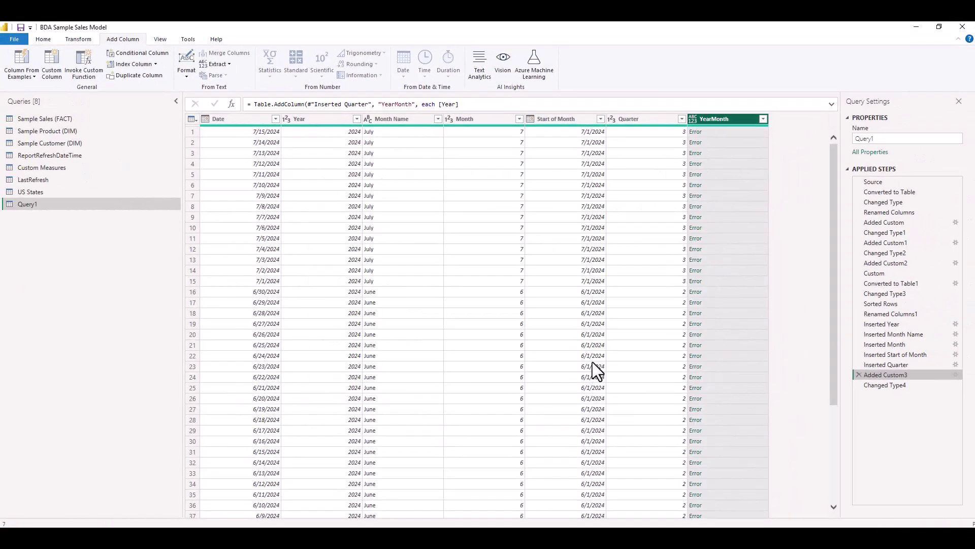
Step: Inspect the error details of the first YearMonth cell, then remove the drill-down step this adds
left_click(695, 133)
left_click(590, 301)
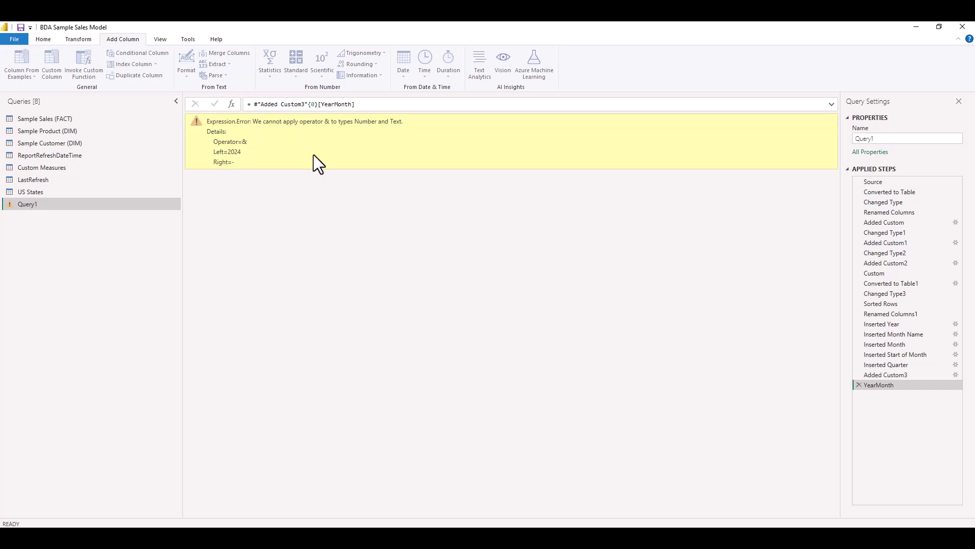
left_click(859, 385)
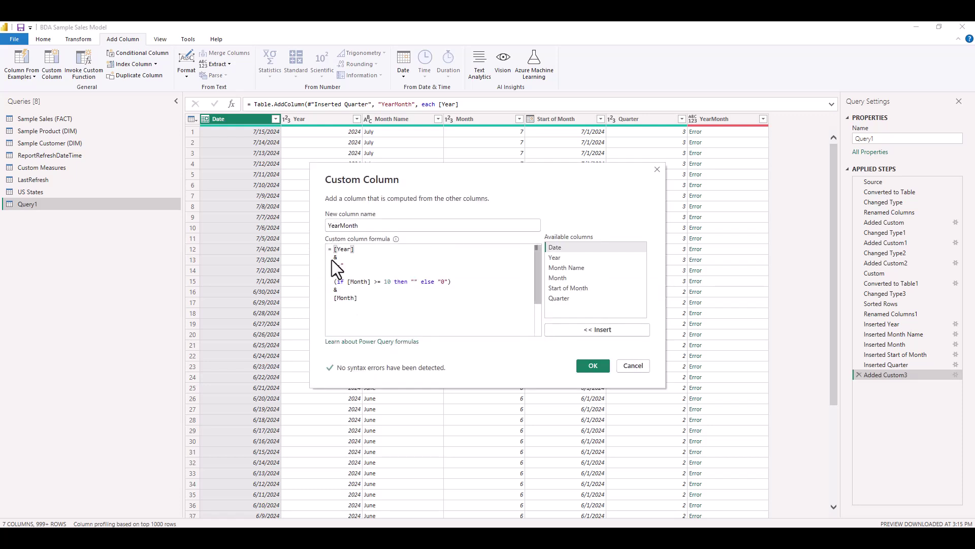
Step: Reopen the YearMonth custom column formula and wrap [Year] in Number.ToText()
left_click(335, 249)
type("Number.T")
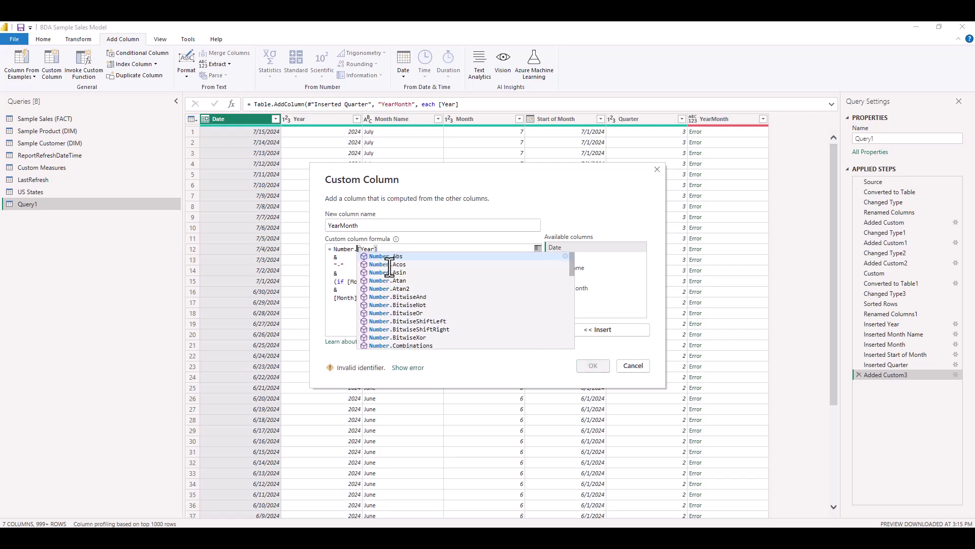
type("oText")
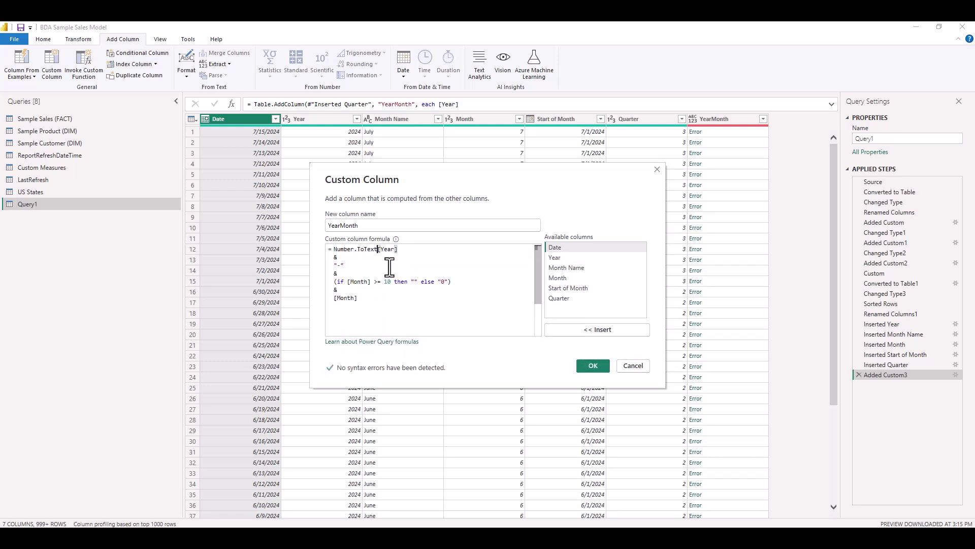
type("(")
key("End")
type(")")
Step: Wrap the final [Month] reference in Number.ToText() as well and apply the corrected YearMonth formula
left_click(341, 302)
type(")")
key("Left")
key("Left")
key("Left")
key("Home")
type("Number.ToTex")
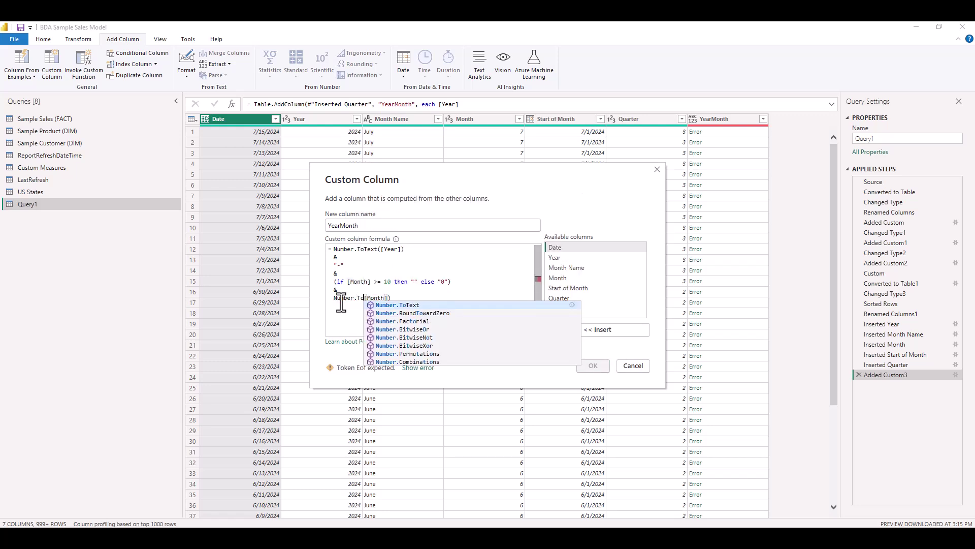
type("t(")
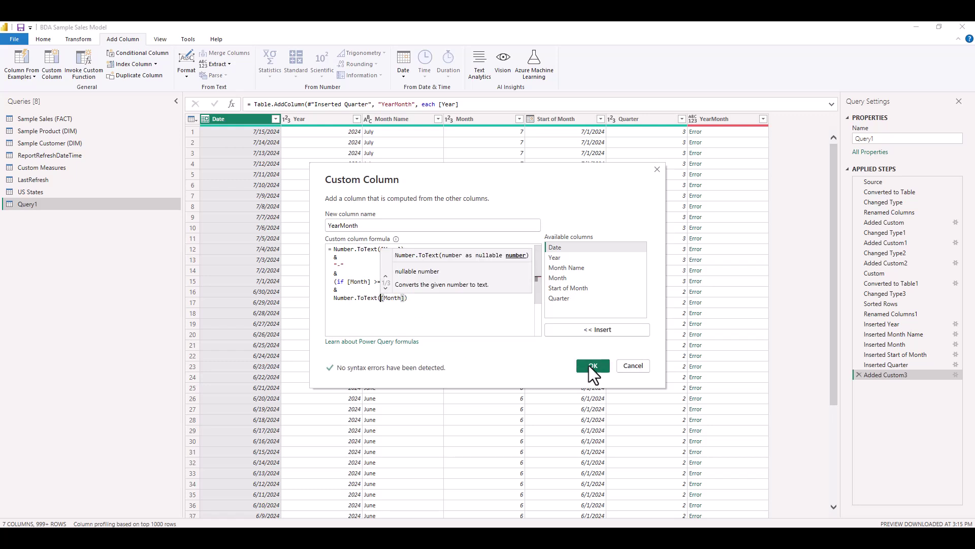
left_click(590, 365)
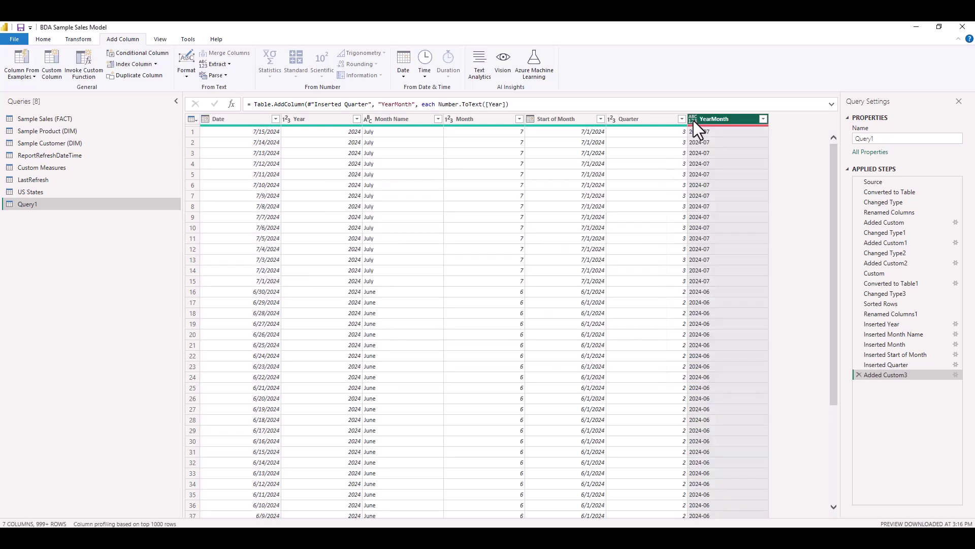
Step: Change the YearMonth column's data type to Text and review its distinct values without filtering
left_click(694, 121)
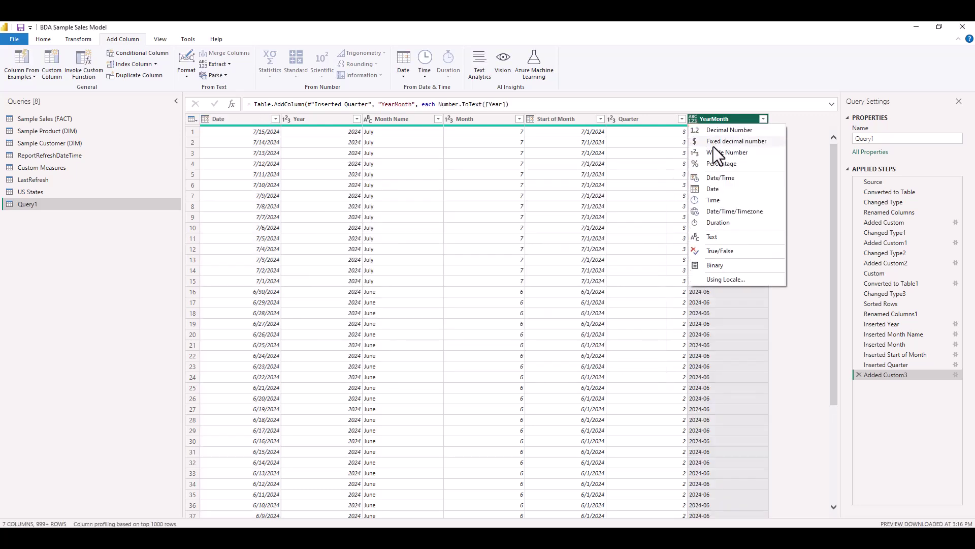
left_click(729, 236)
left_click(763, 119)
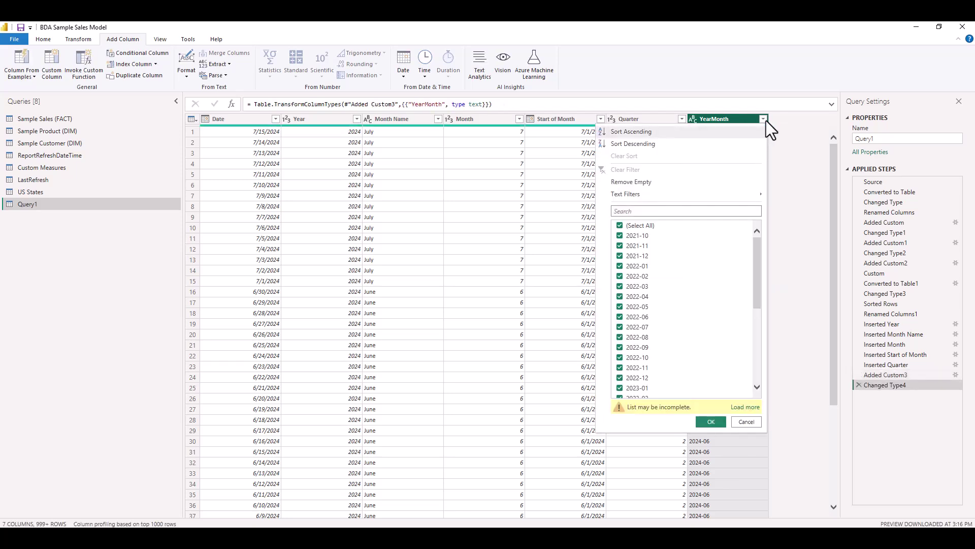
scroll(670, 266, "down", 5)
scroll(668, 274, "down", 1)
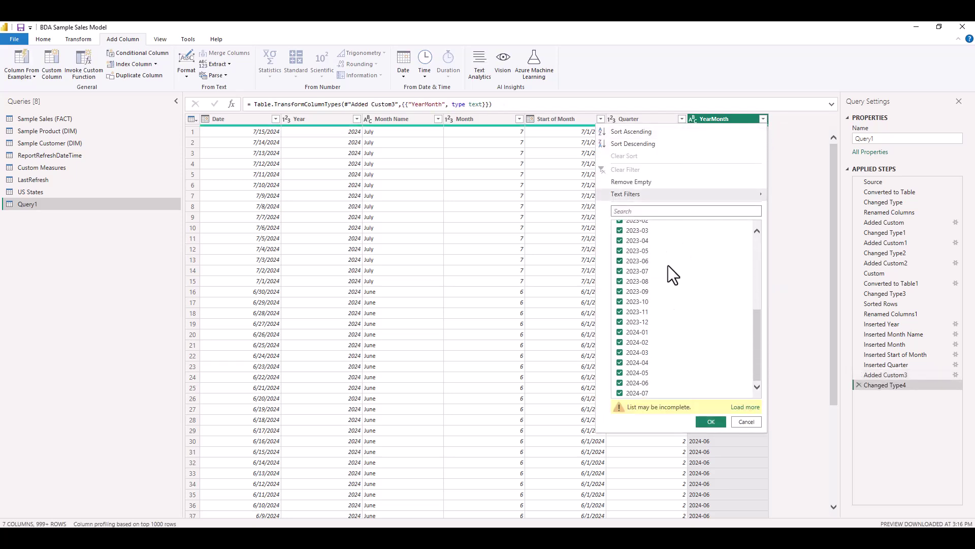
left_click(739, 422)
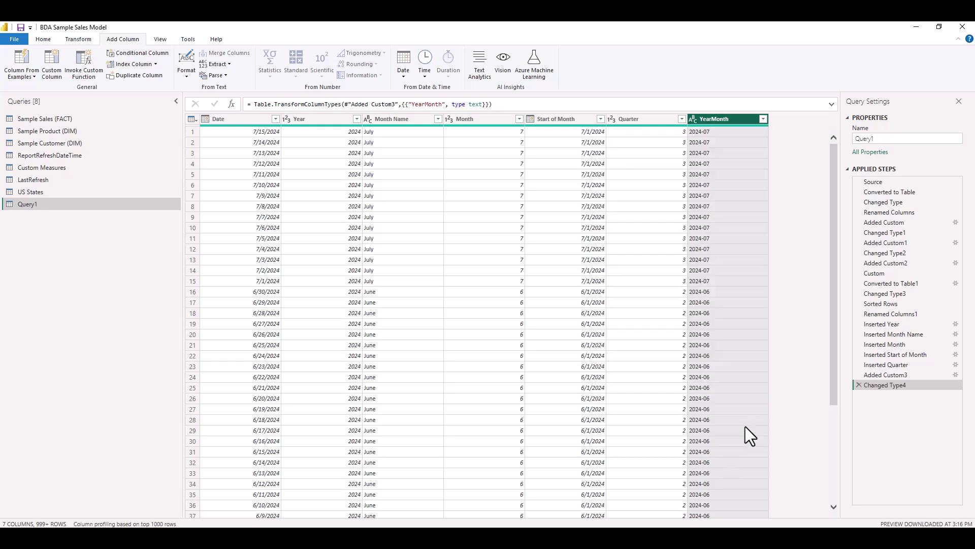
Step: Add a Week of Year column based on the Date column
left_click(234, 118)
left_click(403, 75)
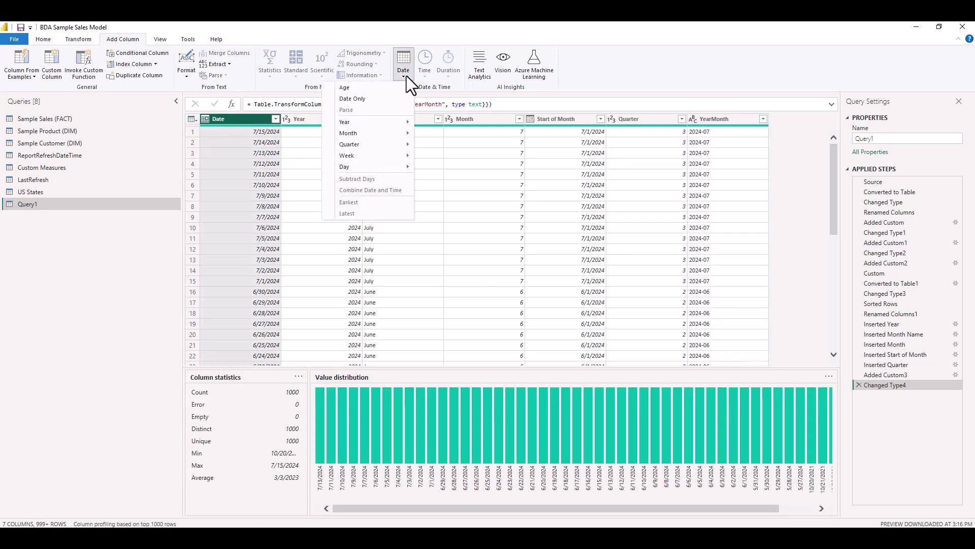
mouse_move(366, 158)
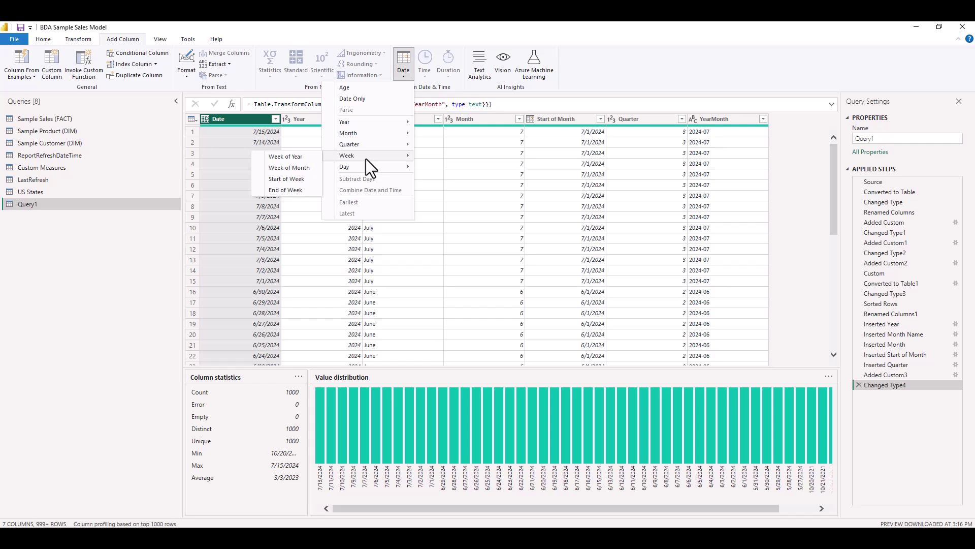
left_click(297, 155)
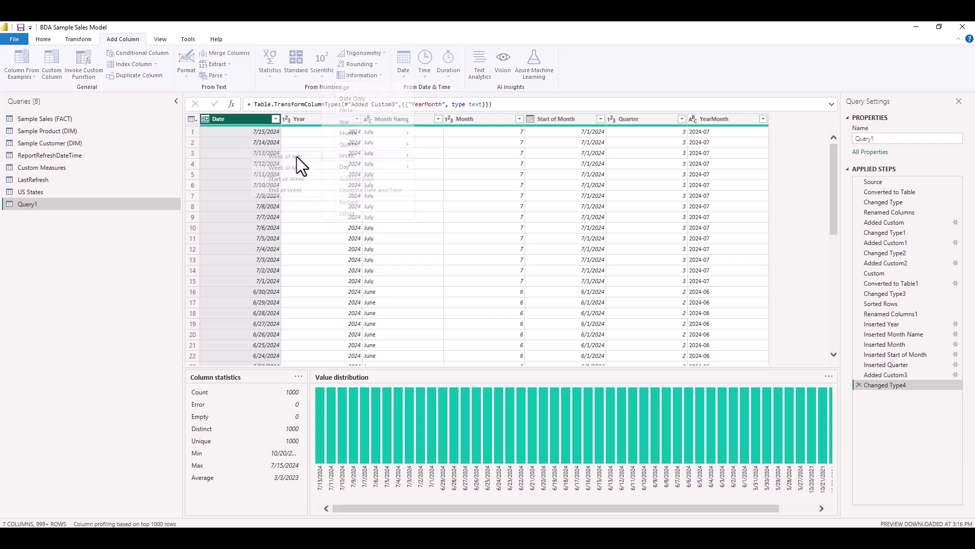
left_click_drag(342, 514, 323, 513)
Step: Add a Name of Day column based on the Date column
left_click(236, 120)
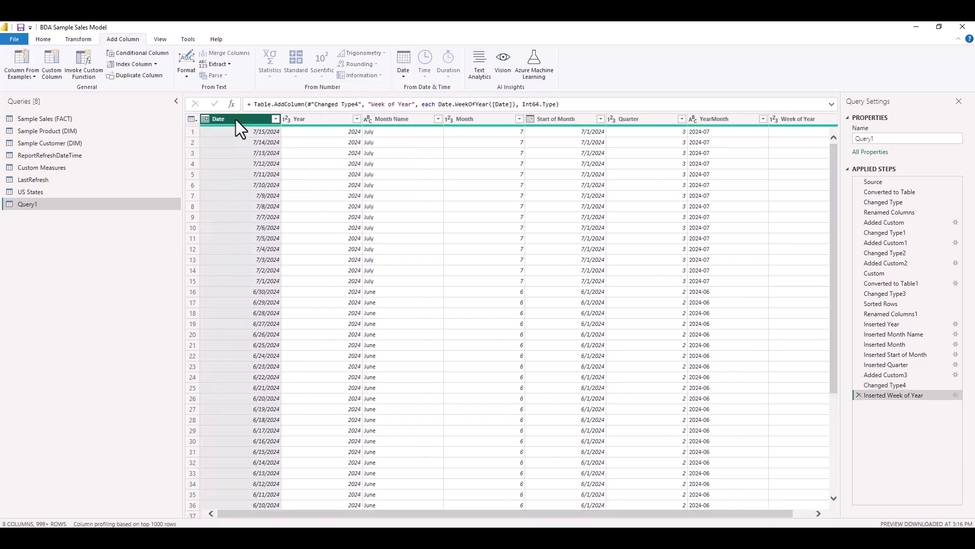
left_click(410, 74)
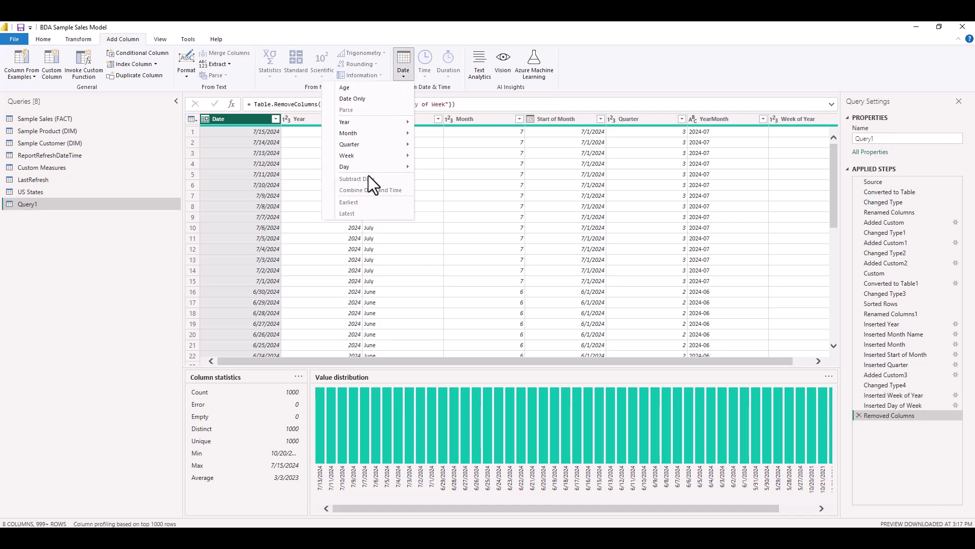
mouse_move(373, 166)
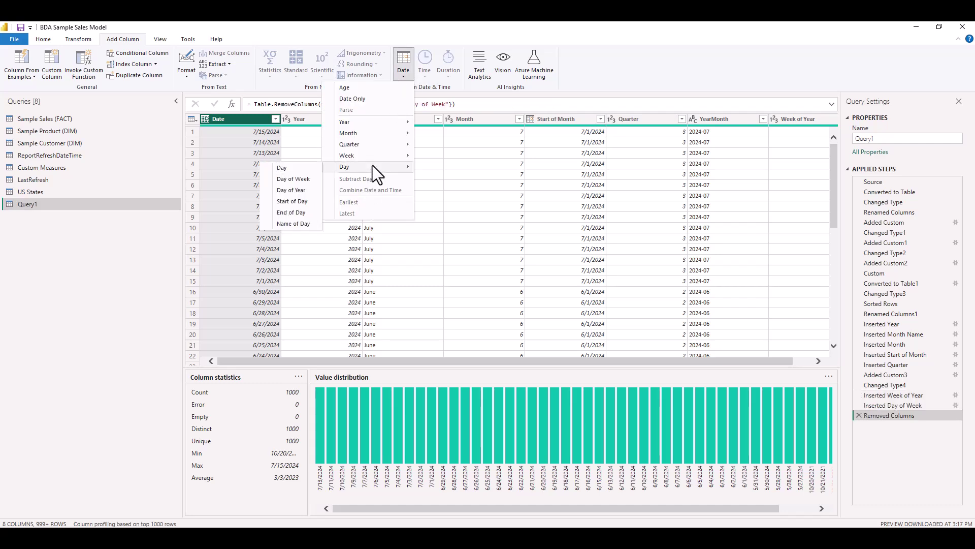
left_click(284, 224)
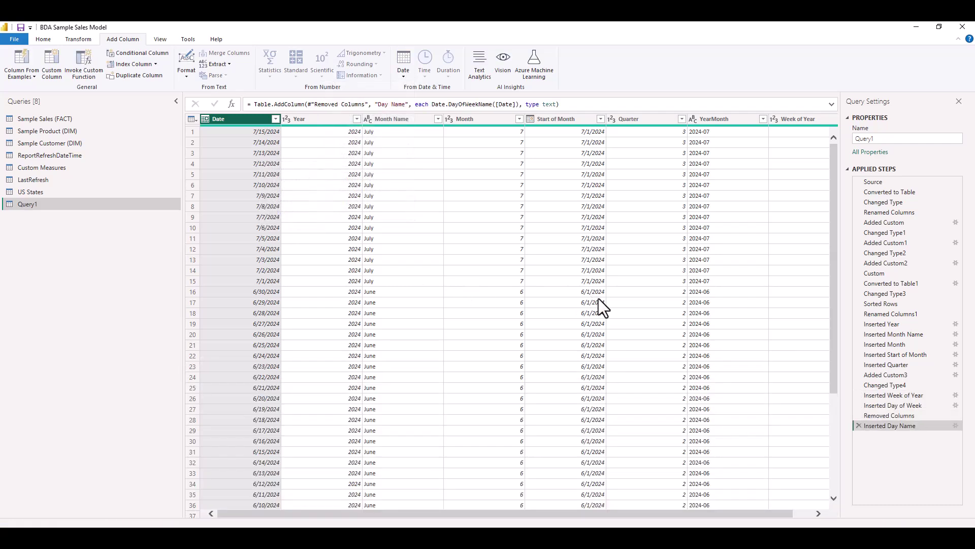
left_click_drag(676, 515, 848, 491)
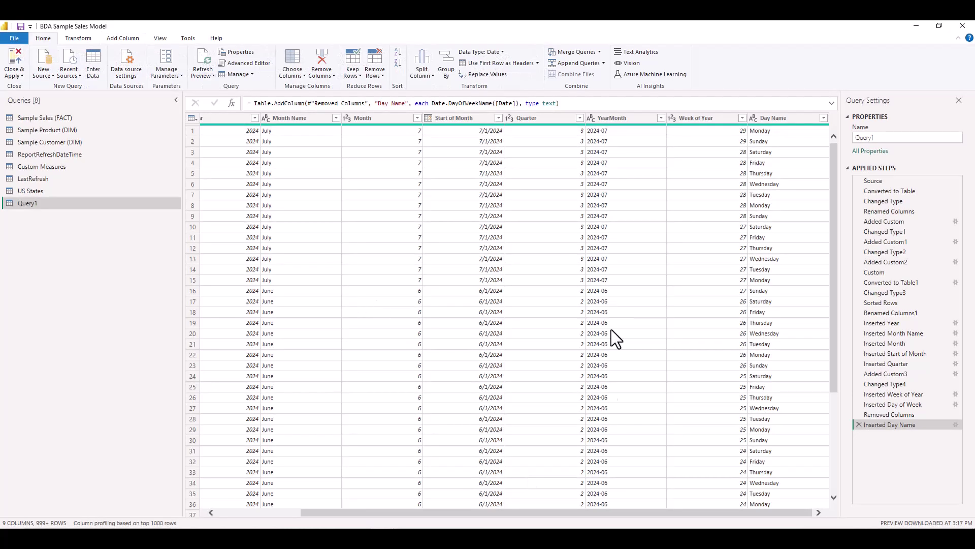
Step: Review the query's complete M code in the Advanced Editor, leaving the code as it is
left_click_drag(633, 510, 397, 450)
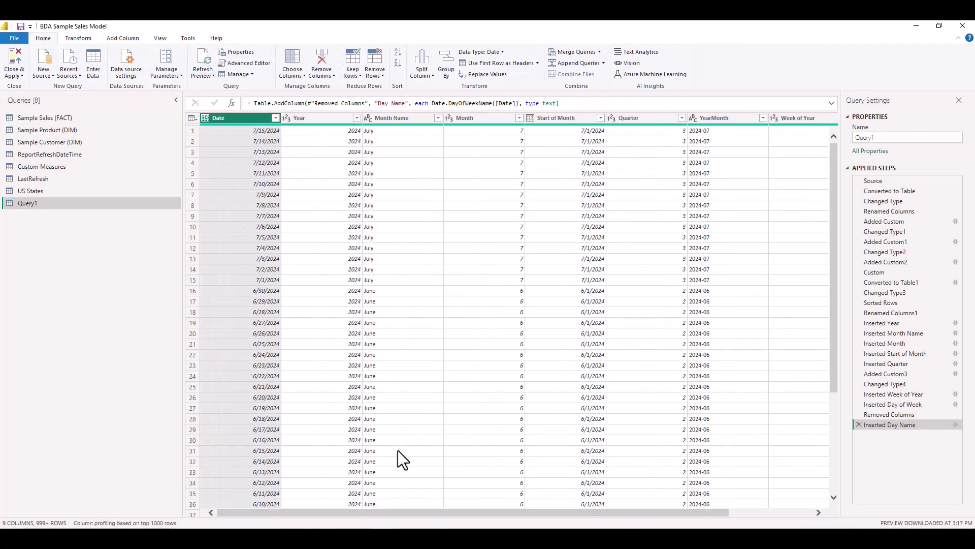
left_click(245, 66)
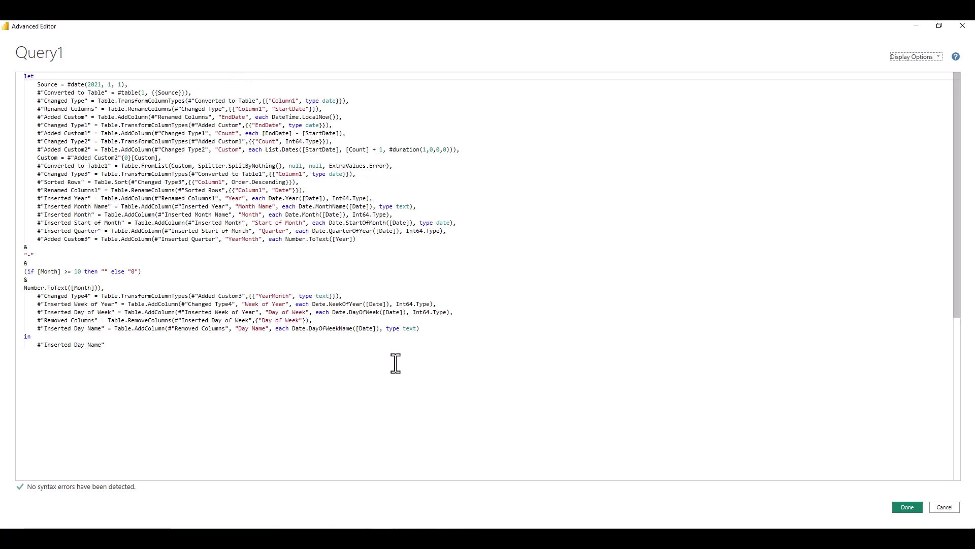
left_click(909, 507)
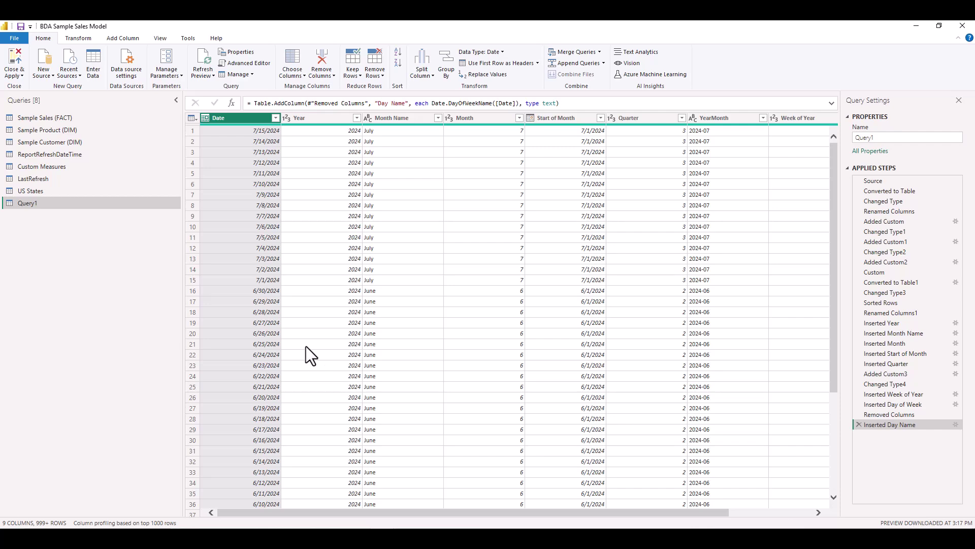
Step: Close and apply the query to the model, and rename the loaded Query1 table as Power Query Date
left_click(15, 57)
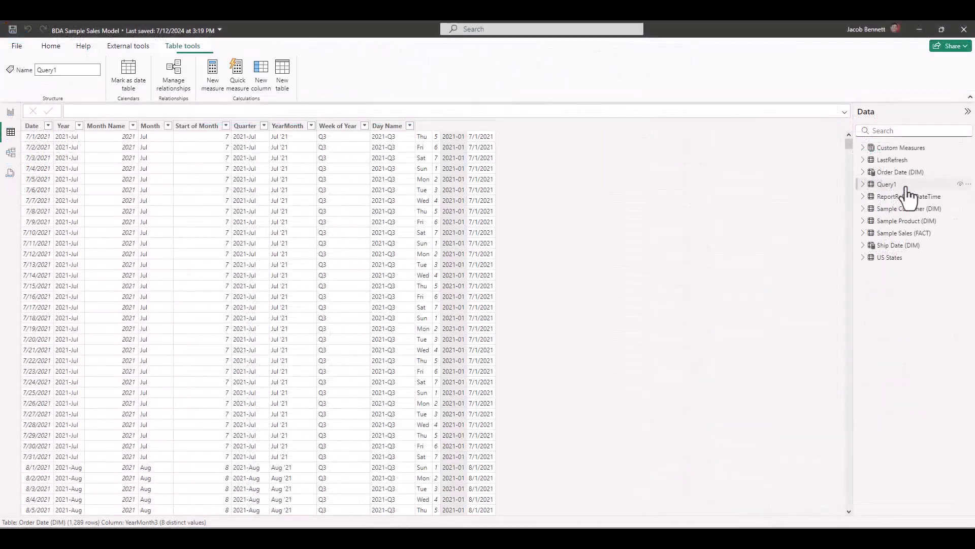
left_click(908, 186)
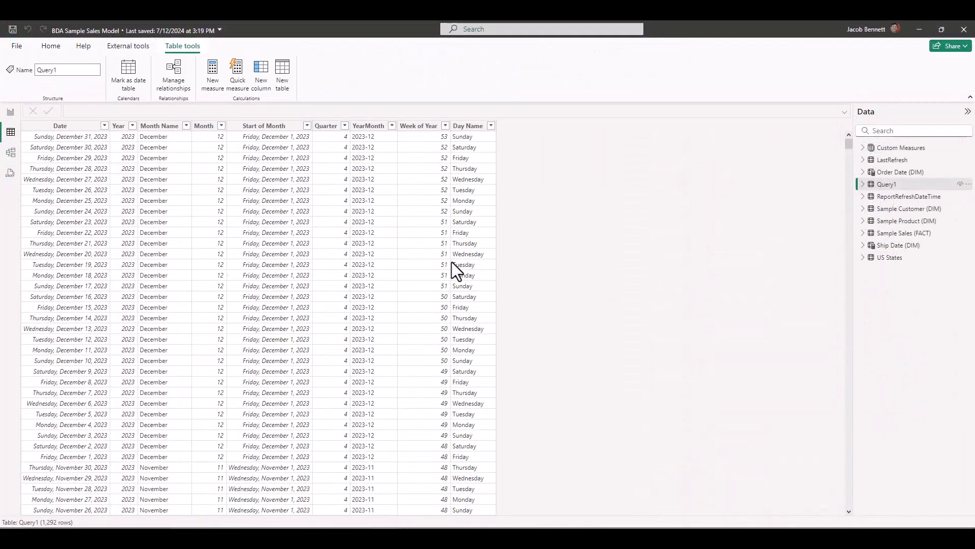
double_click(893, 185)
type("Power Query Da")
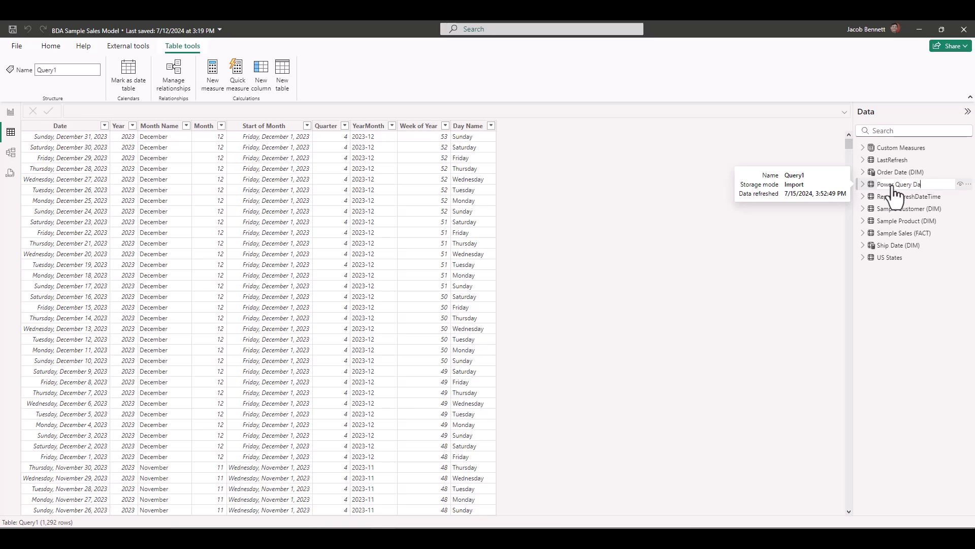
type("te")
key("Return")
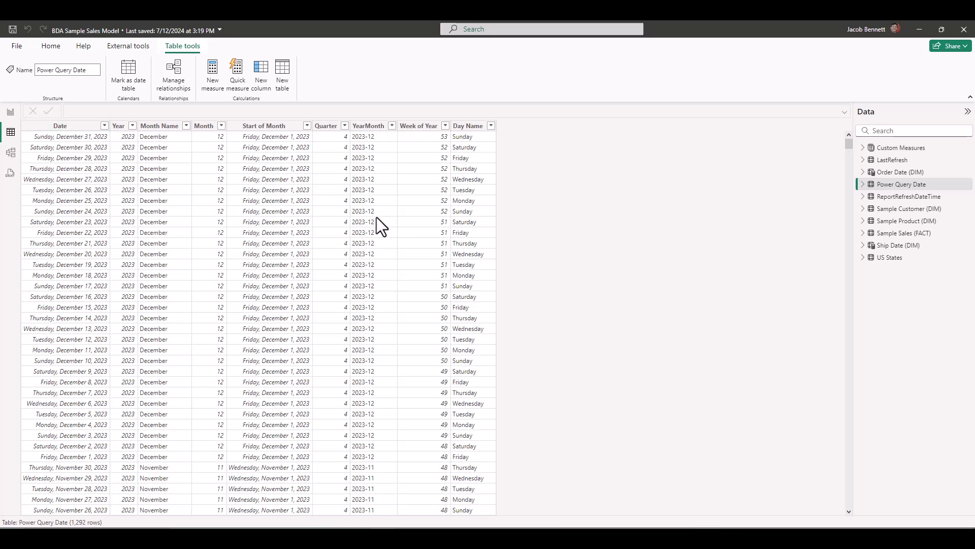
Step: Examine the full DAX formula of the Order Date (DIM) table, especially the start and end arguments of CALENDAR
left_click(925, 173)
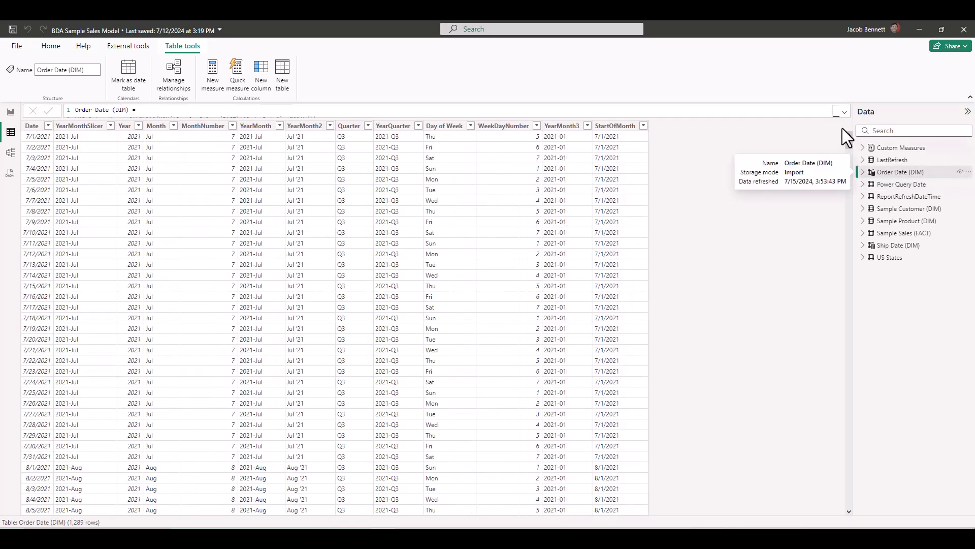
left_click(844, 112)
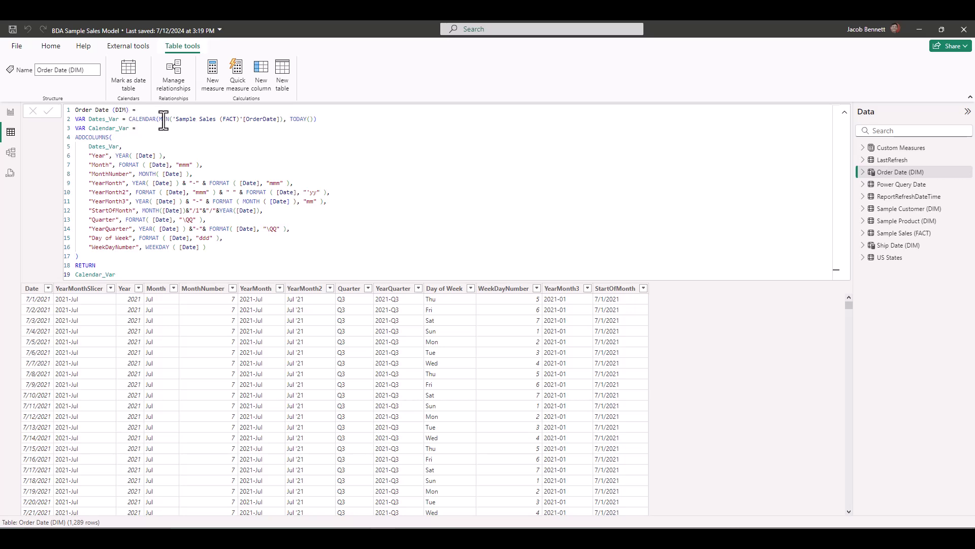
left_click_drag(160, 120, 290, 119)
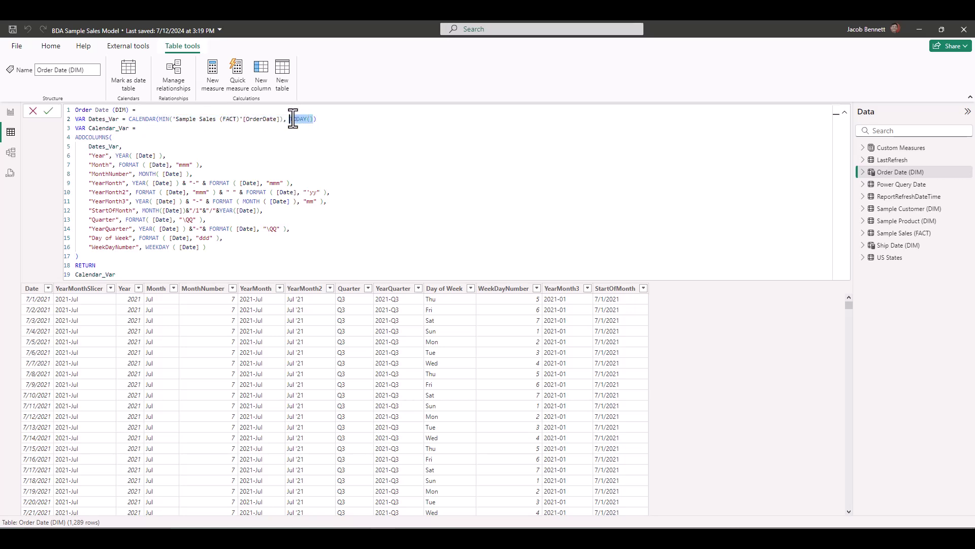
Step: Make the Order Date (DIM) formula return Dates_Var, and sort its Date column in descending order
left_click_drag(117, 274, 66, 279)
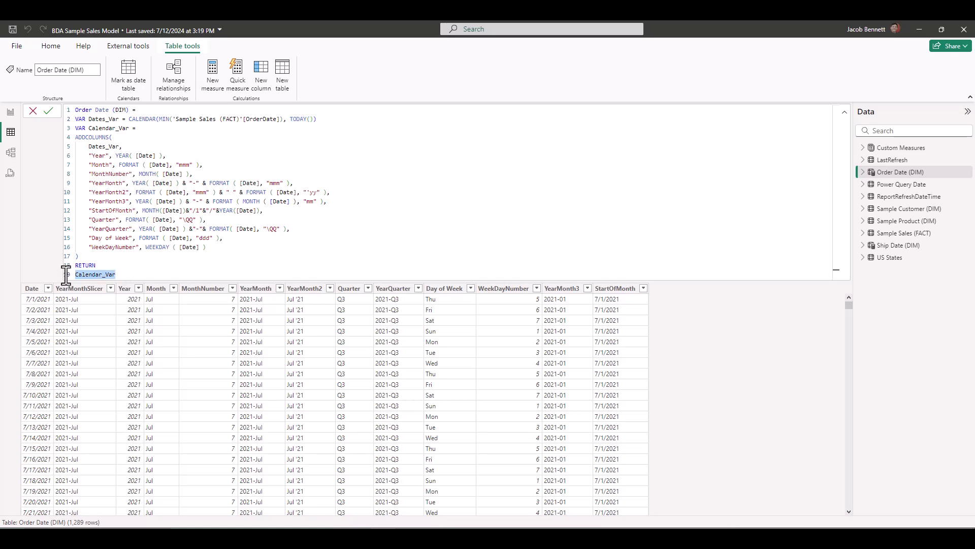
type("Dates")
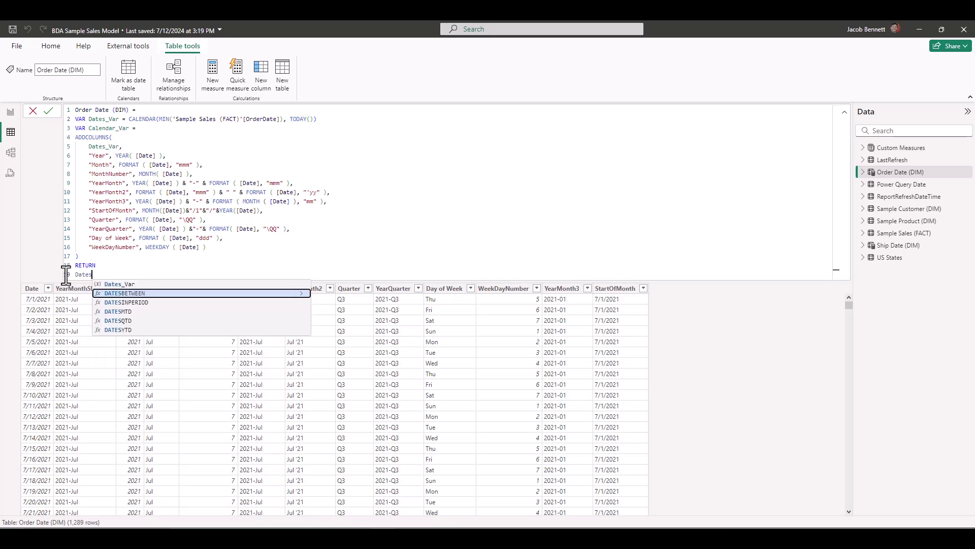
type("_Var")
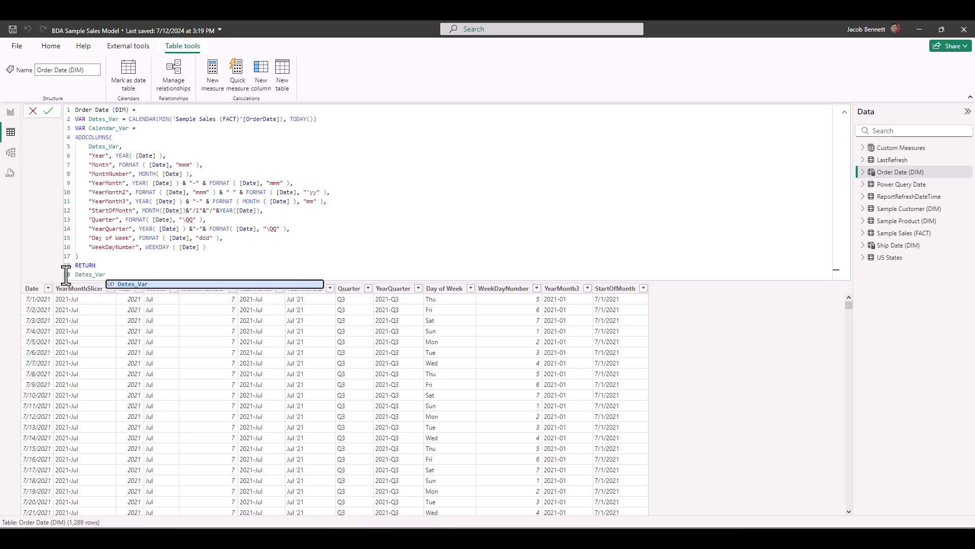
key("Return")
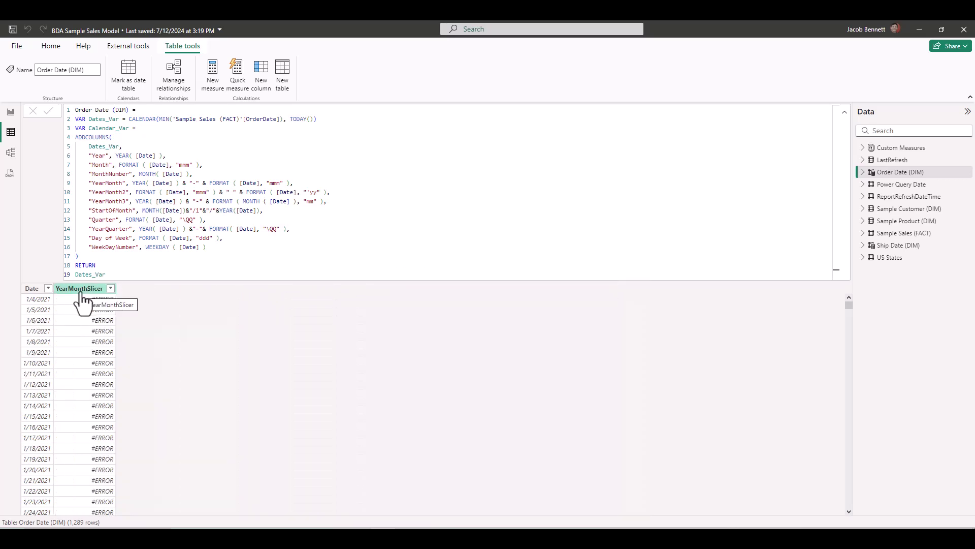
left_click(48, 289)
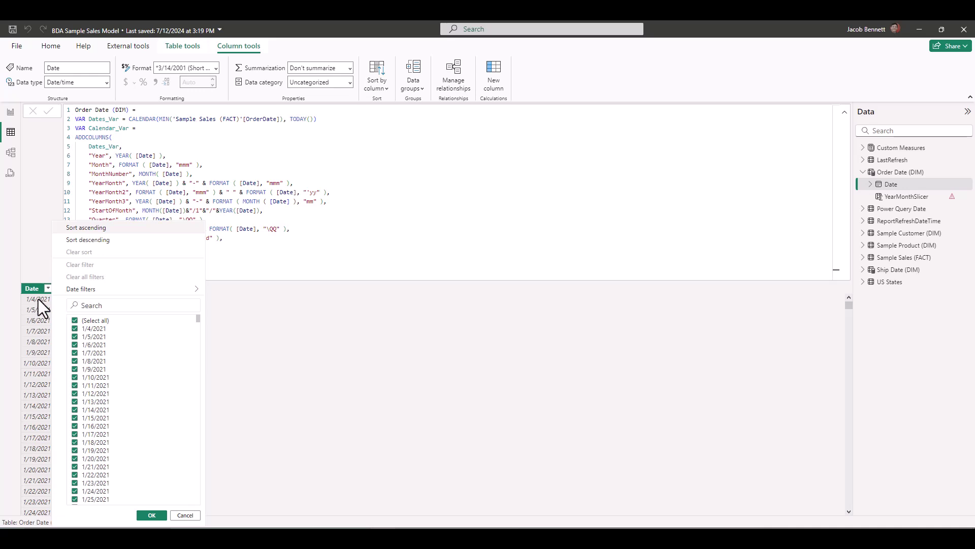
left_click(78, 242)
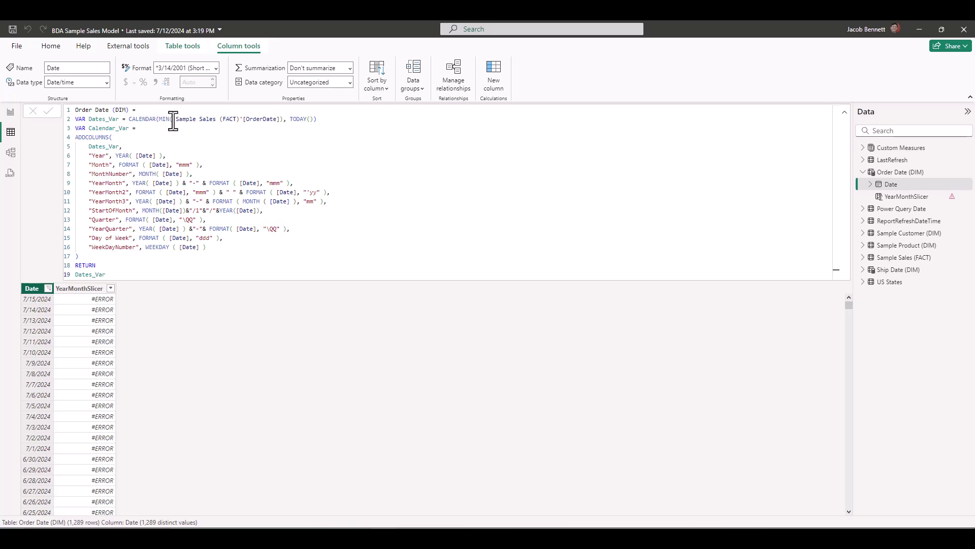
Step: Set the CALENDAR start argument to DATE(2021,1,1) in the Order Date (DIM) formula, and sort the Date column in ascending order
mouse_move(159, 119)
left_mouse_down()
mouse_move(290, 120)
mouse_move(162, 120)
left_mouse_up()
type("DATE(")
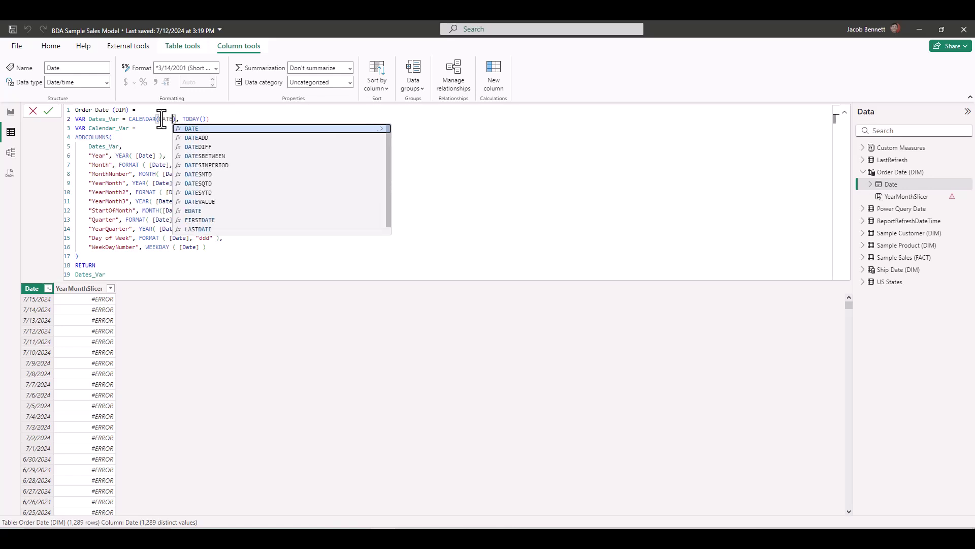
type("2021")
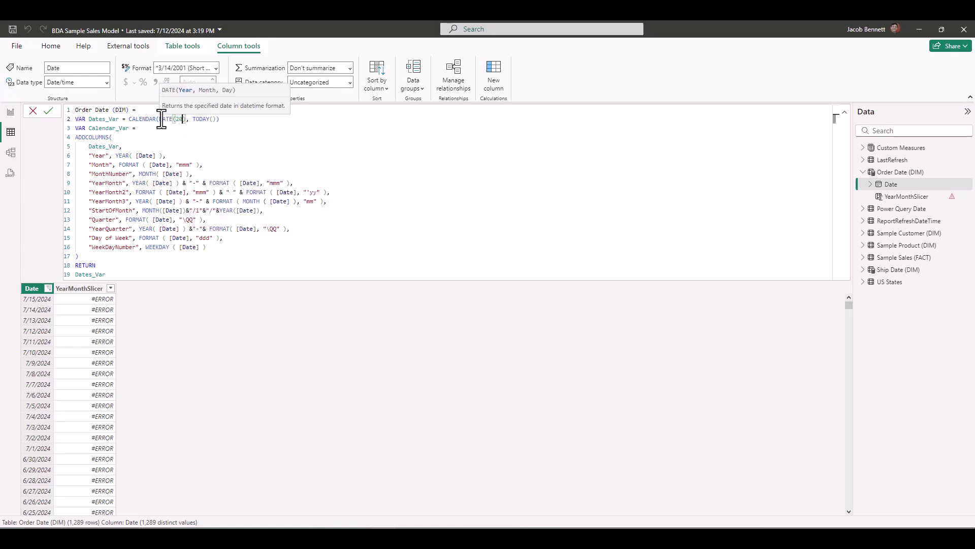
type(",1,1)")
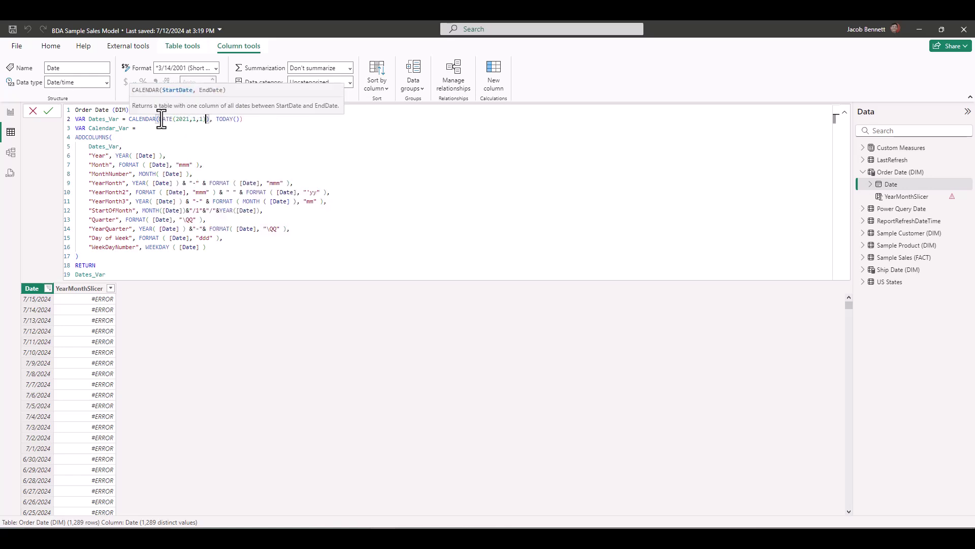
key("BackSpace")
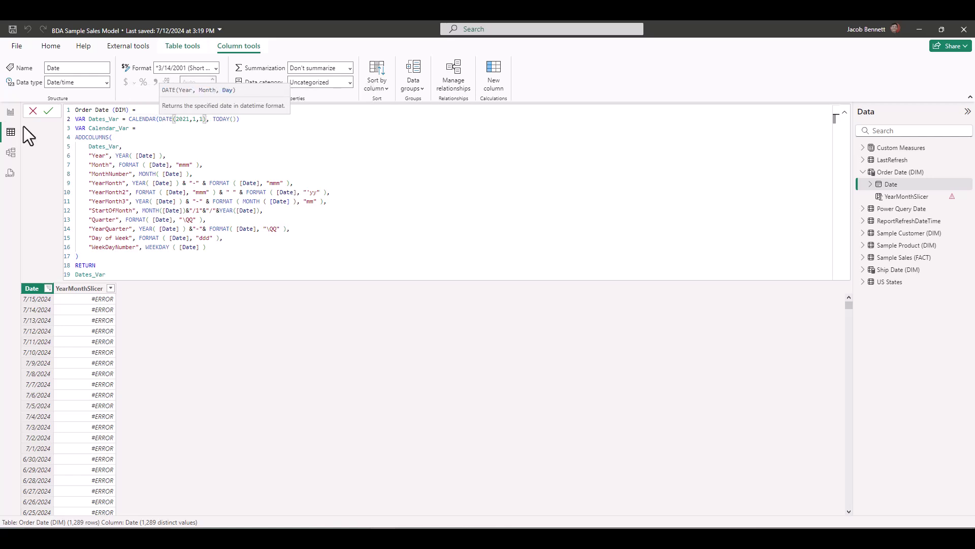
left_click(49, 110)
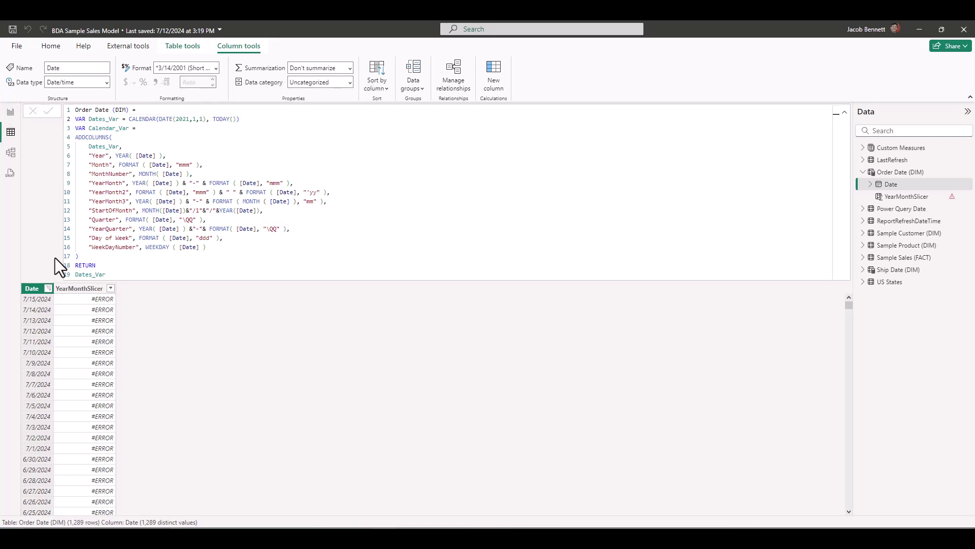
left_click(49, 288)
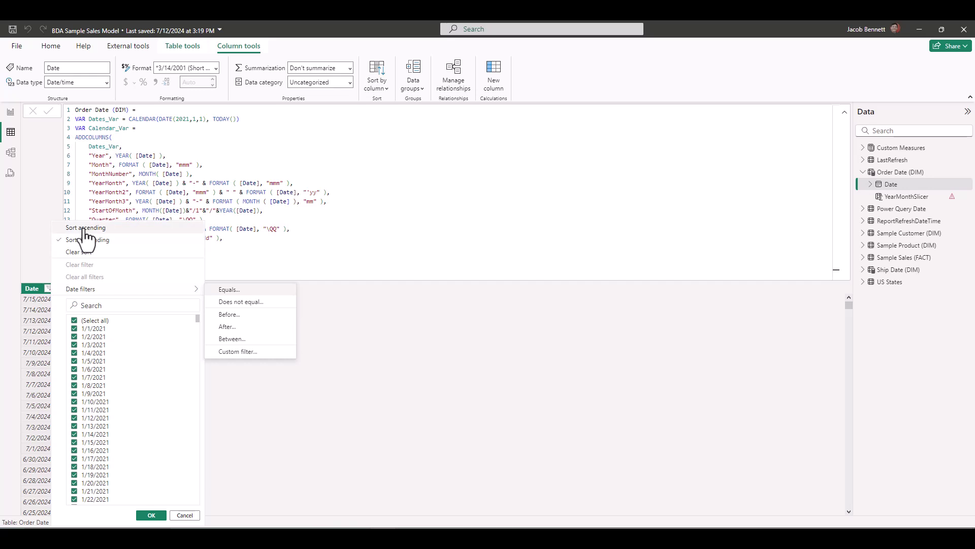
left_click(48, 230)
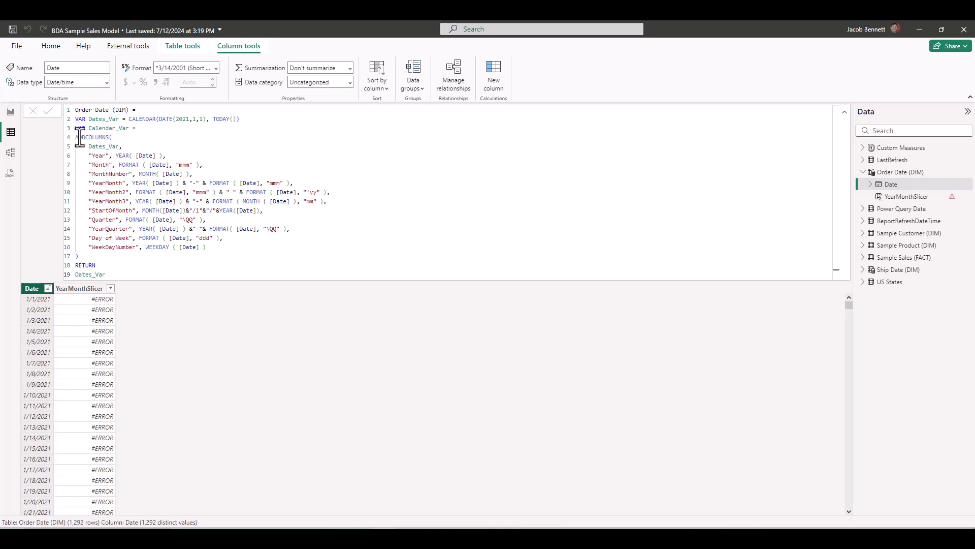
Step: Make the Order Date (DIM) formula return Calendar_Var and commit the formula
left_click_drag(108, 275, 74, 274)
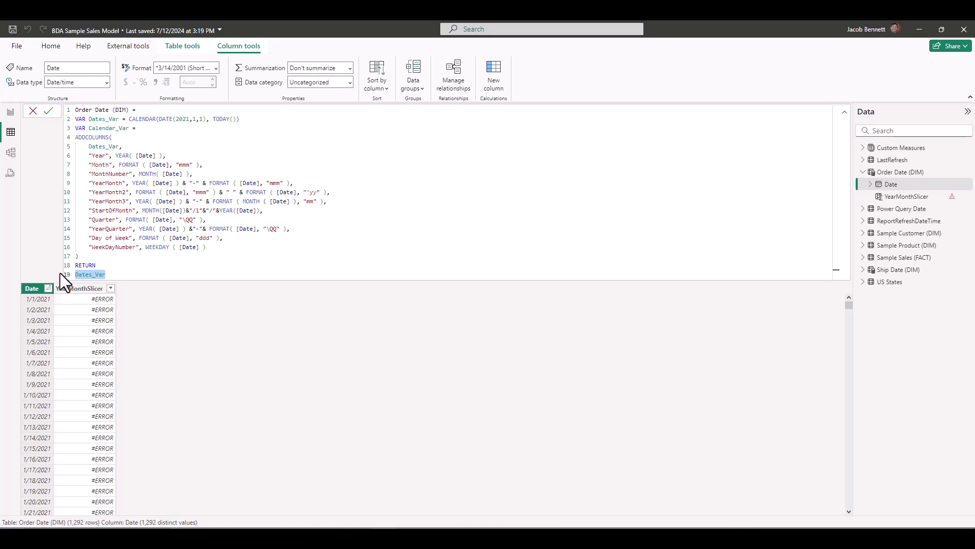
type("Calendar_")
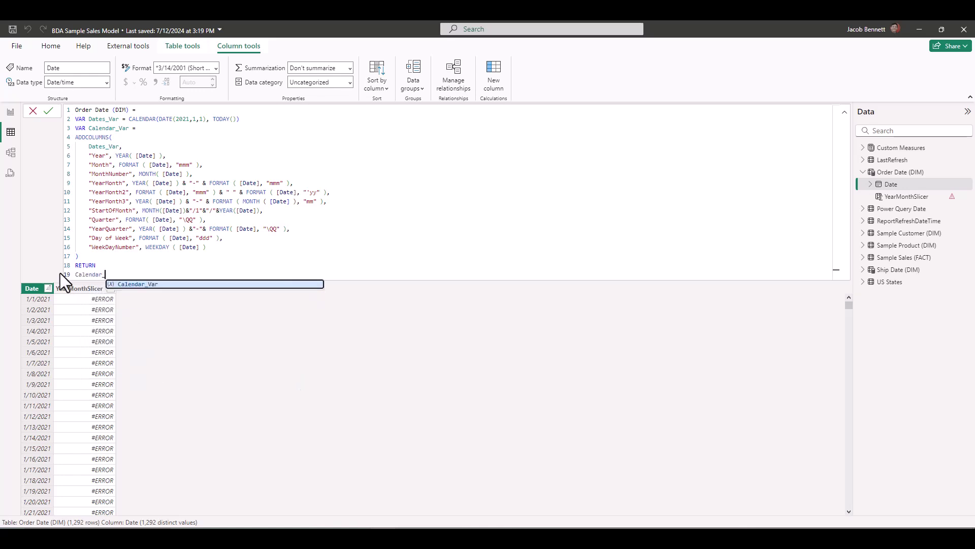
key("Tab")
key("Return")
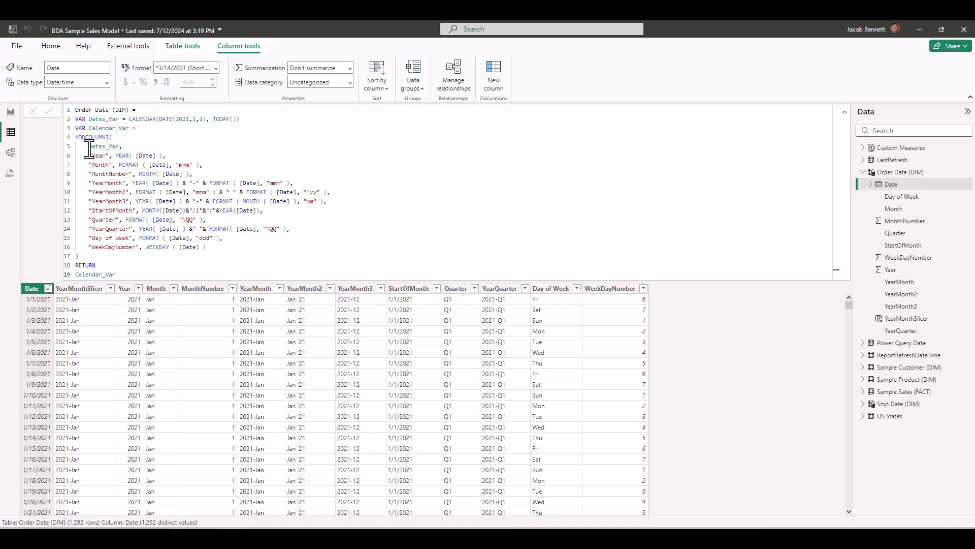
Step: Compare the Month, YearMonth, YearMonth2 and YearMonth3 definitions in the ADDCOLUMNS formula with the values in their columns
left_click_drag(88, 146, 121, 147)
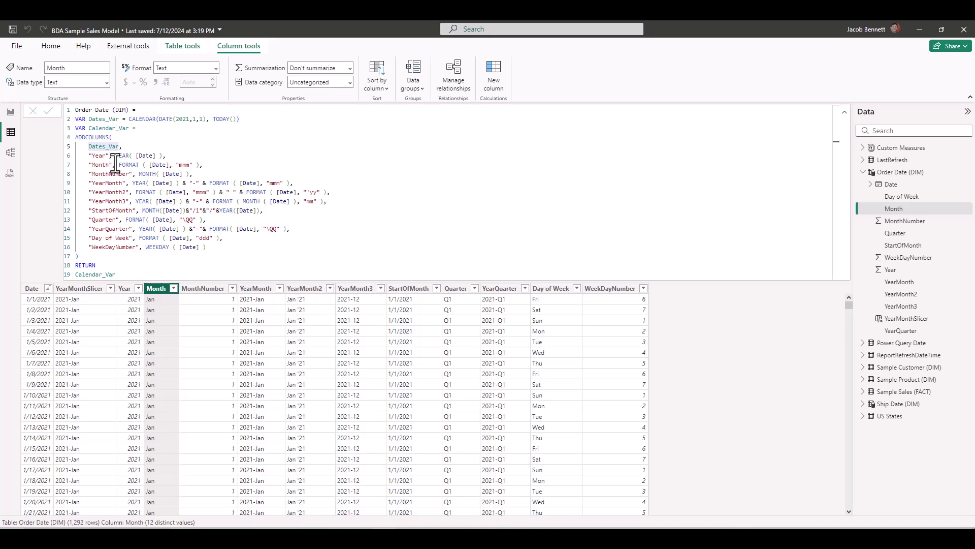
left_click(173, 288)
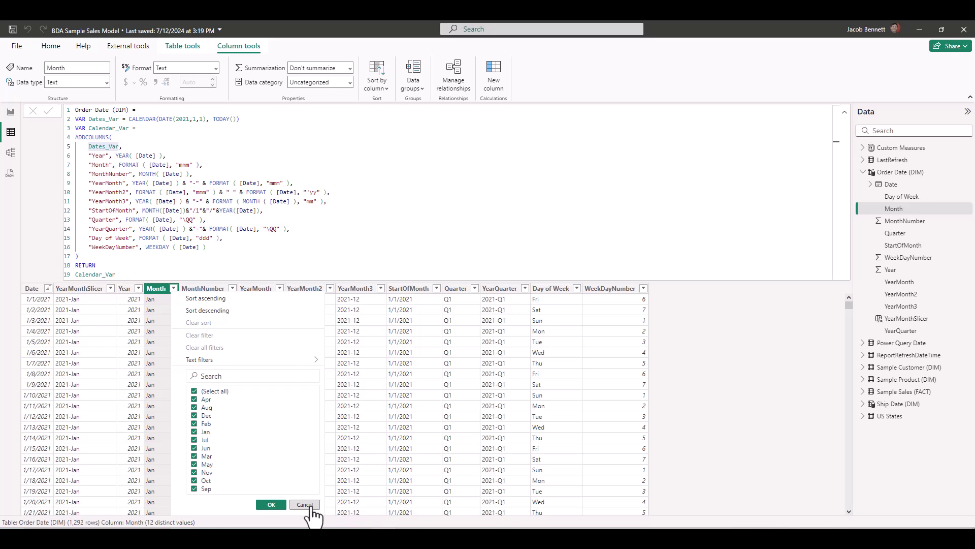
left_click(308, 506)
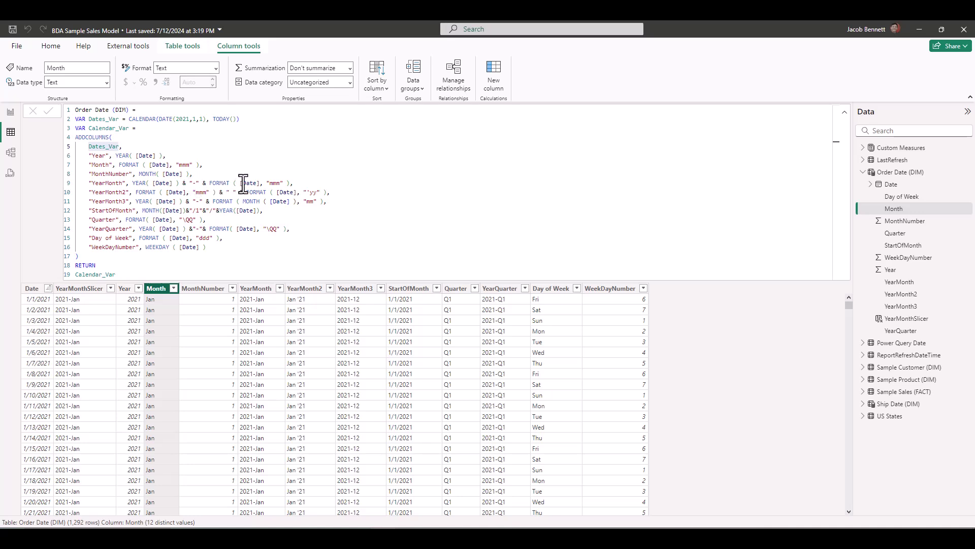
left_click_drag(203, 165, 87, 166)
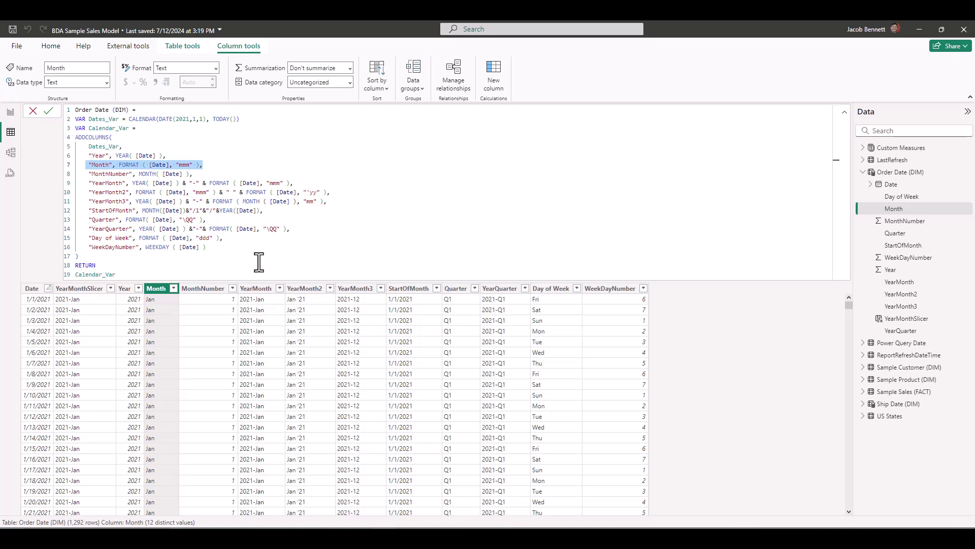
left_click(279, 291)
left_click(280, 289)
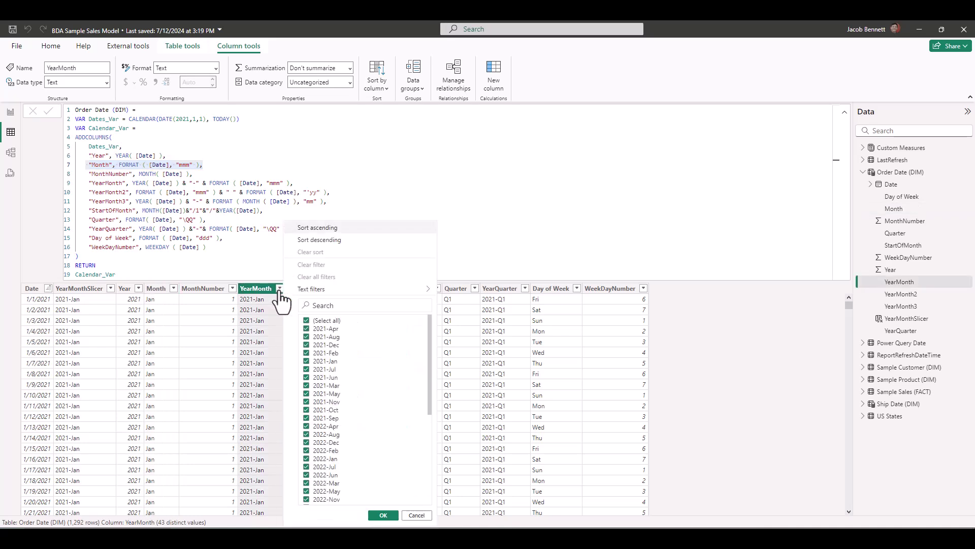
left_click(329, 191)
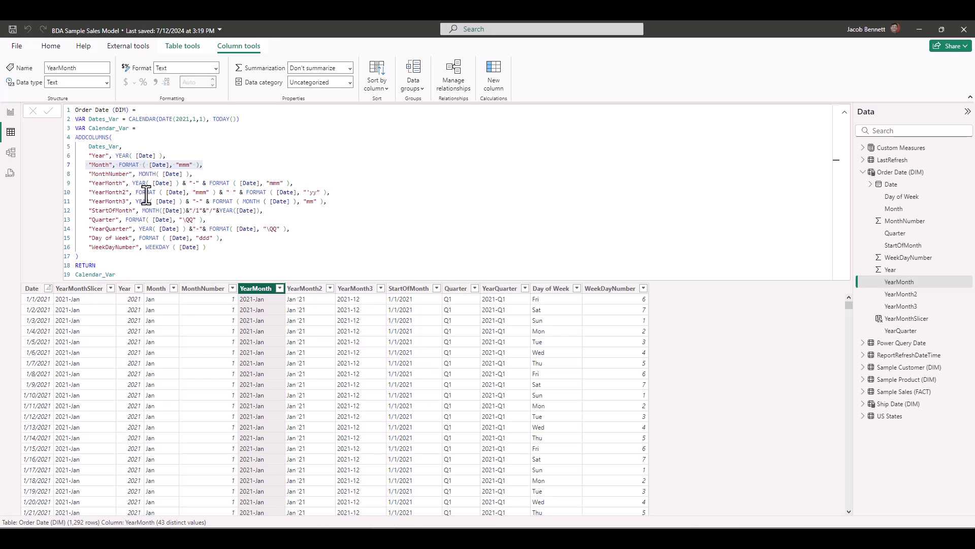
left_click(315, 288)
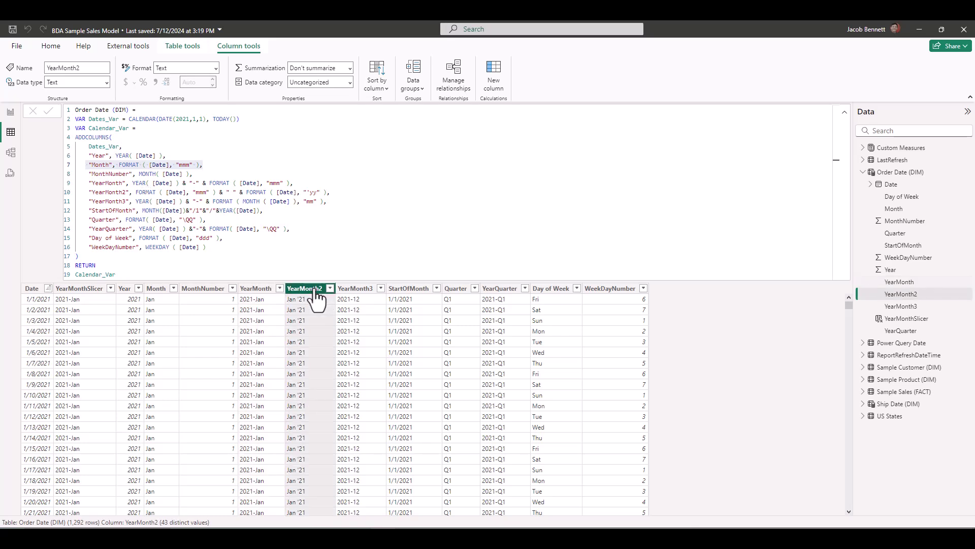
left_click(366, 288)
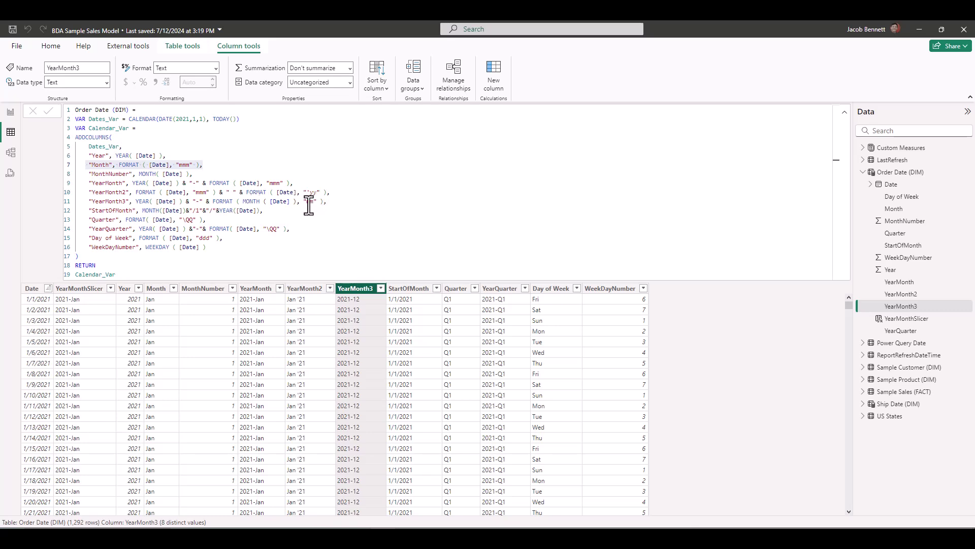
left_click(381, 289)
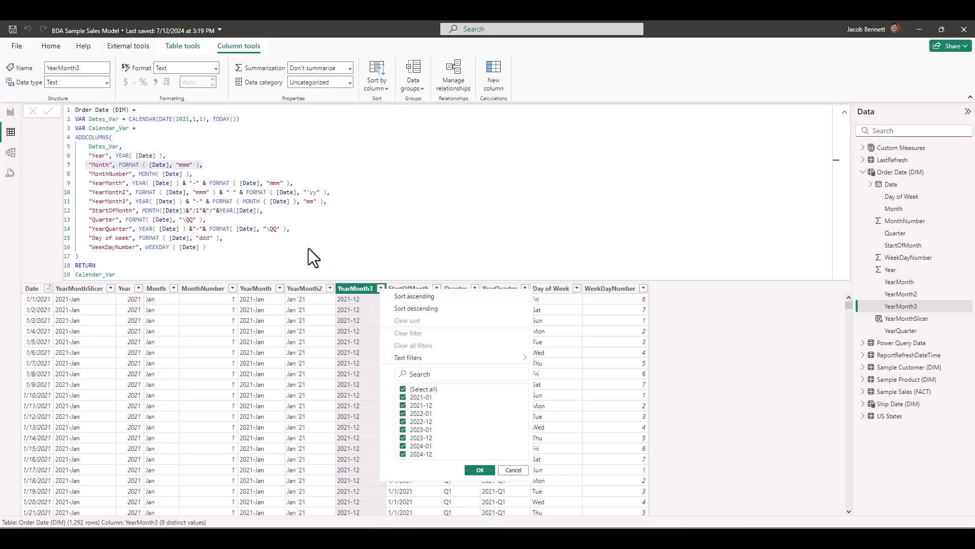
left_click(315, 202)
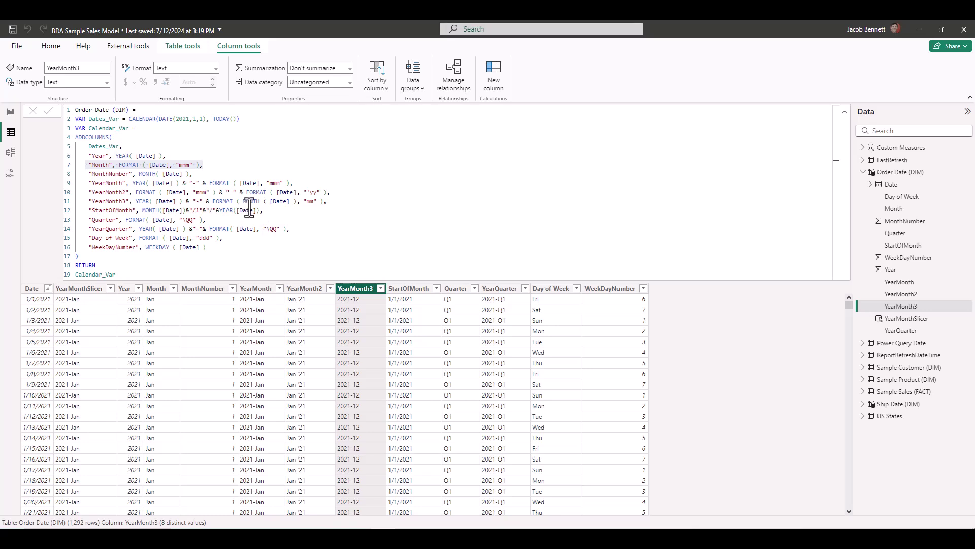
Step: Examine the StartOfMonth, Quarter, YearQuarter and Day of Week definitions, checking the distinct values of YearQuarter and Day of Week
left_click_drag(270, 211, 77, 208)
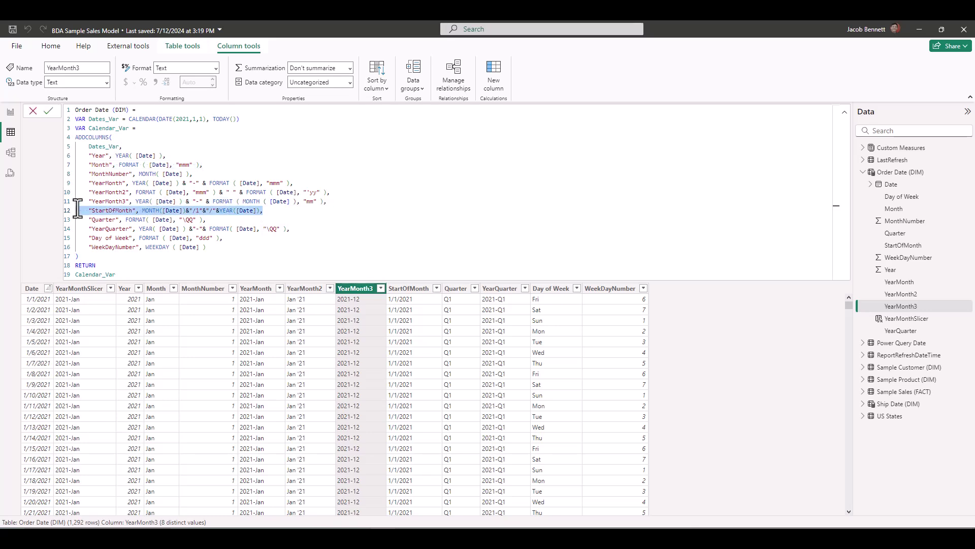
left_click_drag(206, 220, 81, 218)
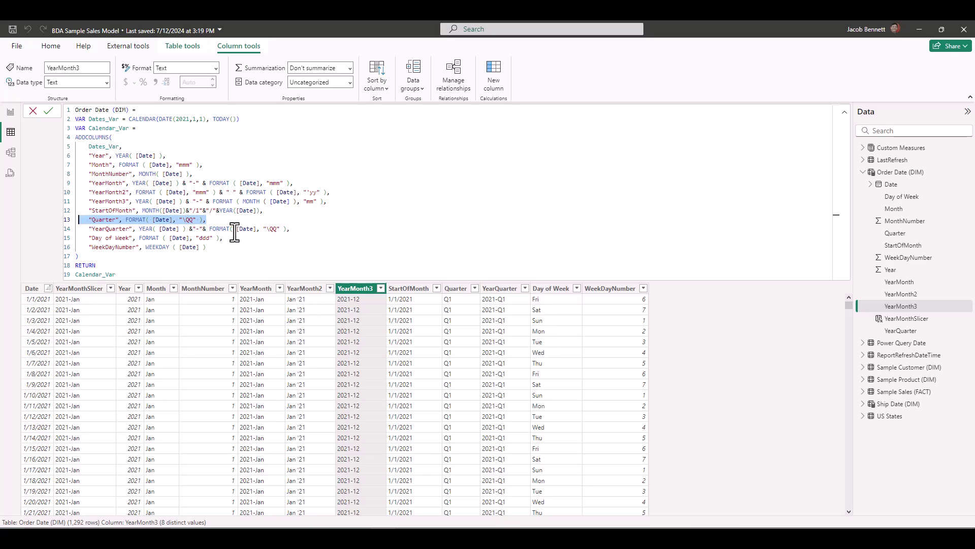
left_click_drag(291, 228, 68, 229)
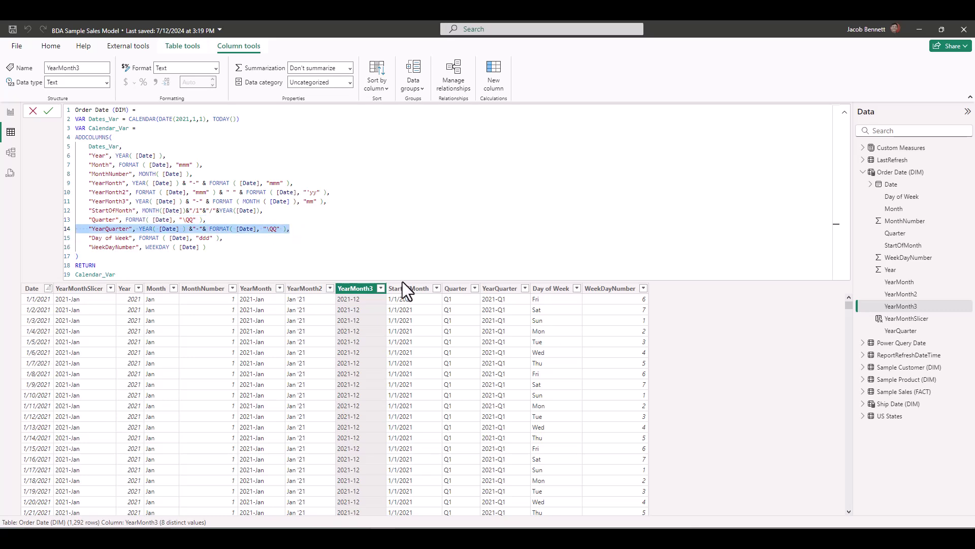
left_click(525, 289)
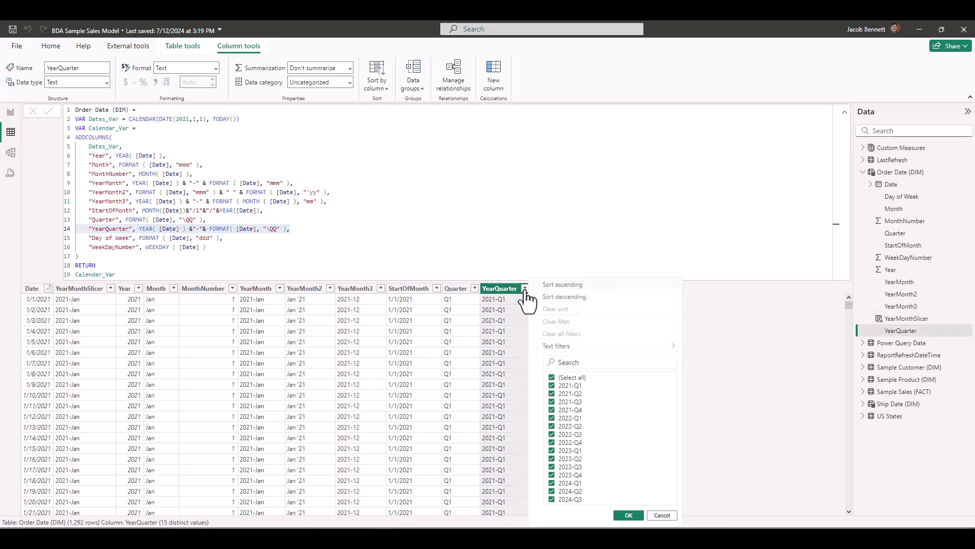
left_click(224, 236)
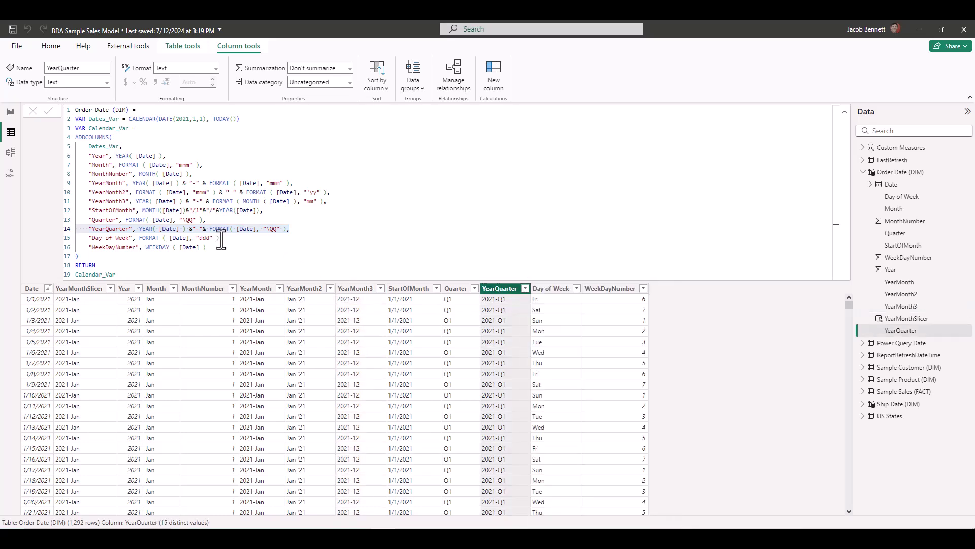
left_click(558, 290)
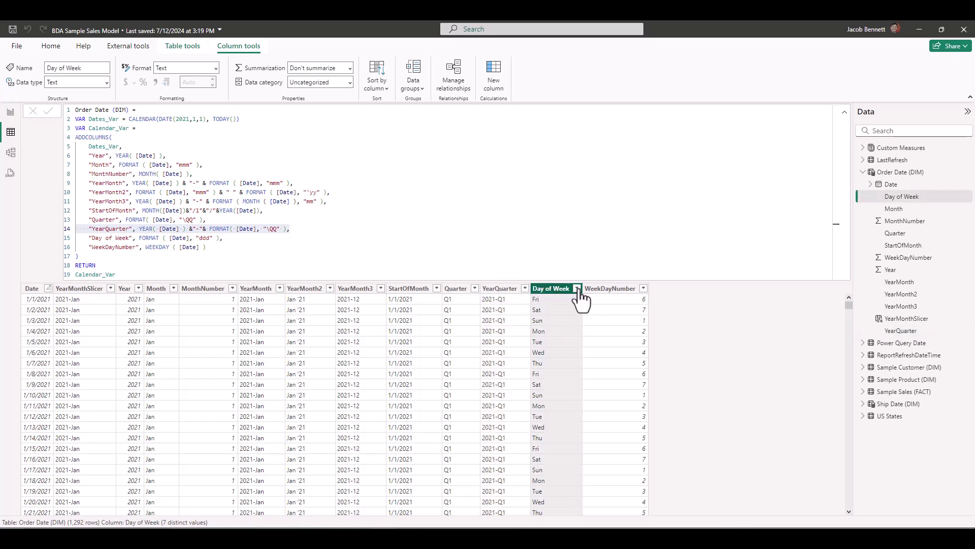
left_click(577, 288)
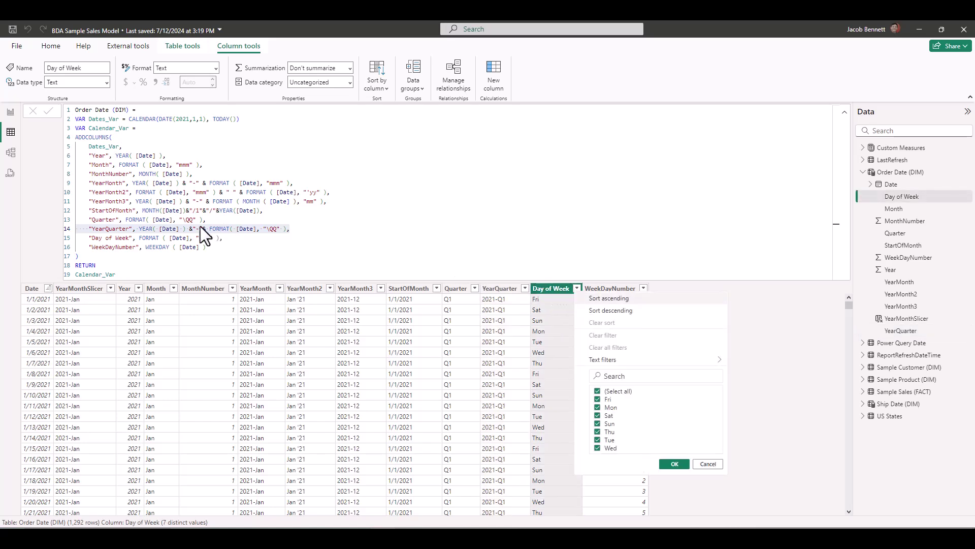
left_click(203, 244)
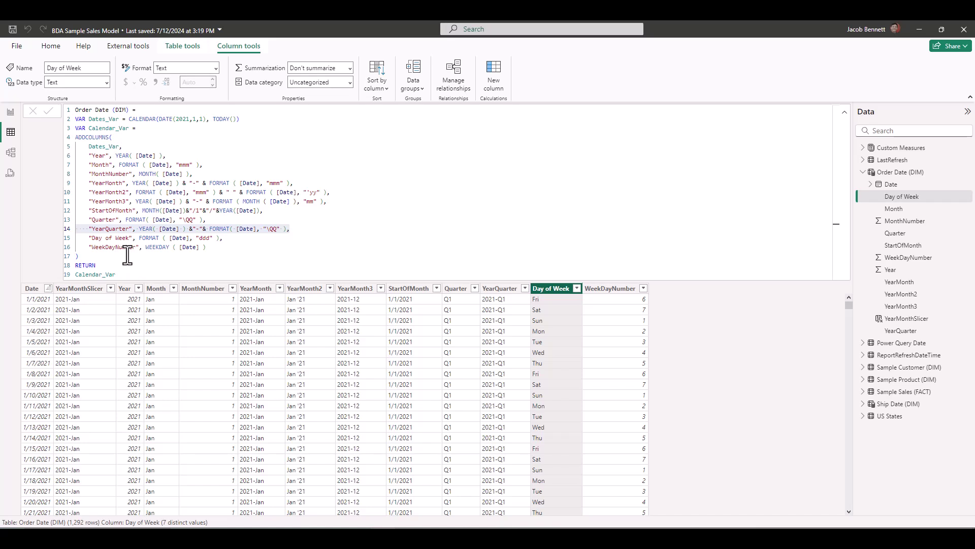
Step: Inspect the model relationships linking Sample Sales (FACT) to the Power Query Date and Order Date (DIM) tables
left_click(11, 153)
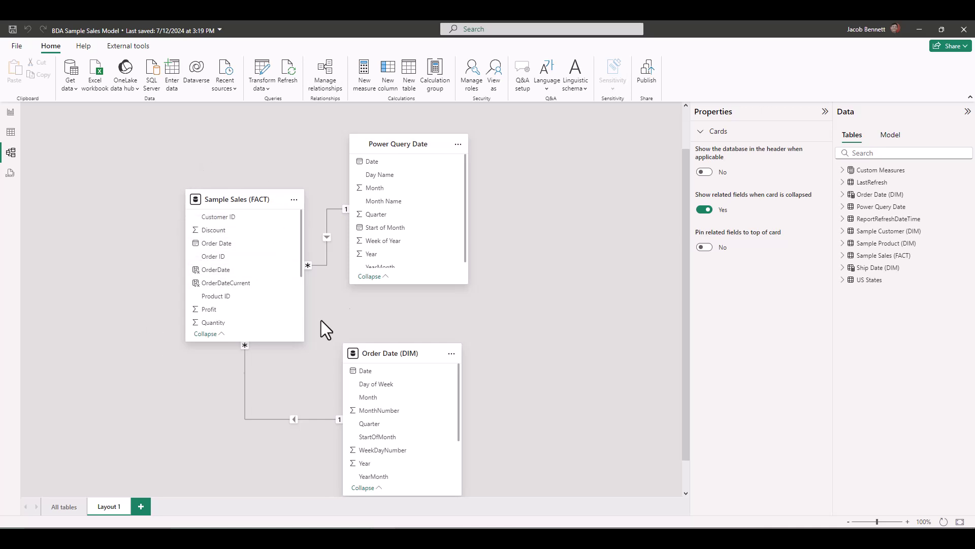
left_click(327, 227)
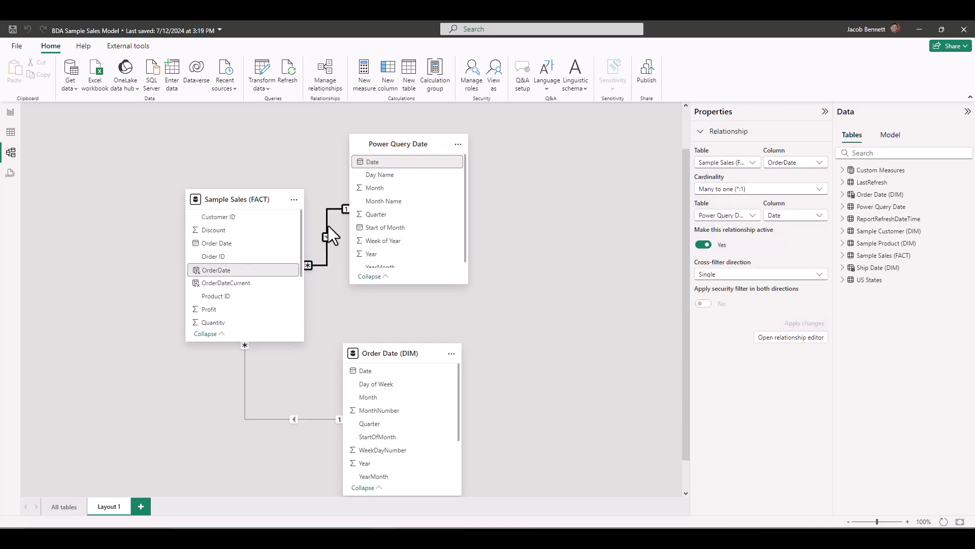
left_click(245, 390)
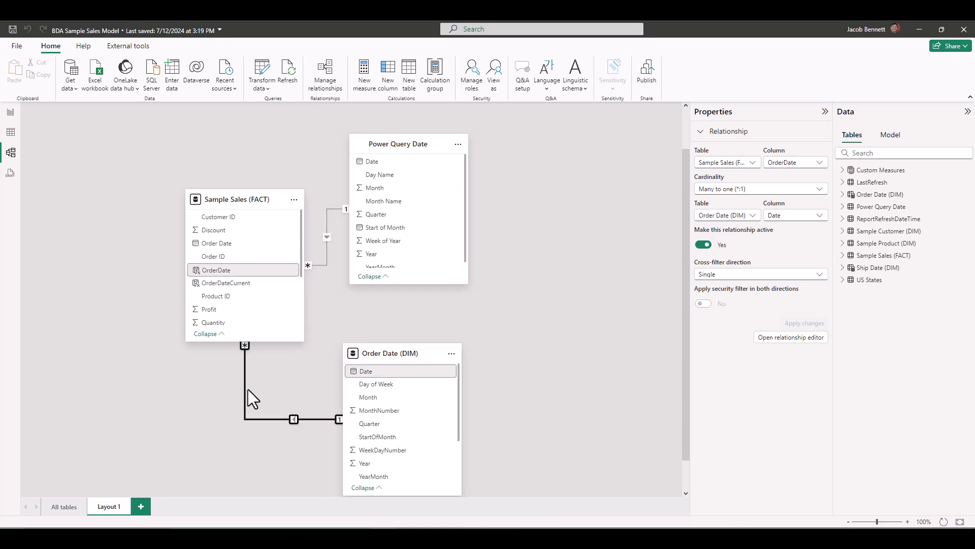